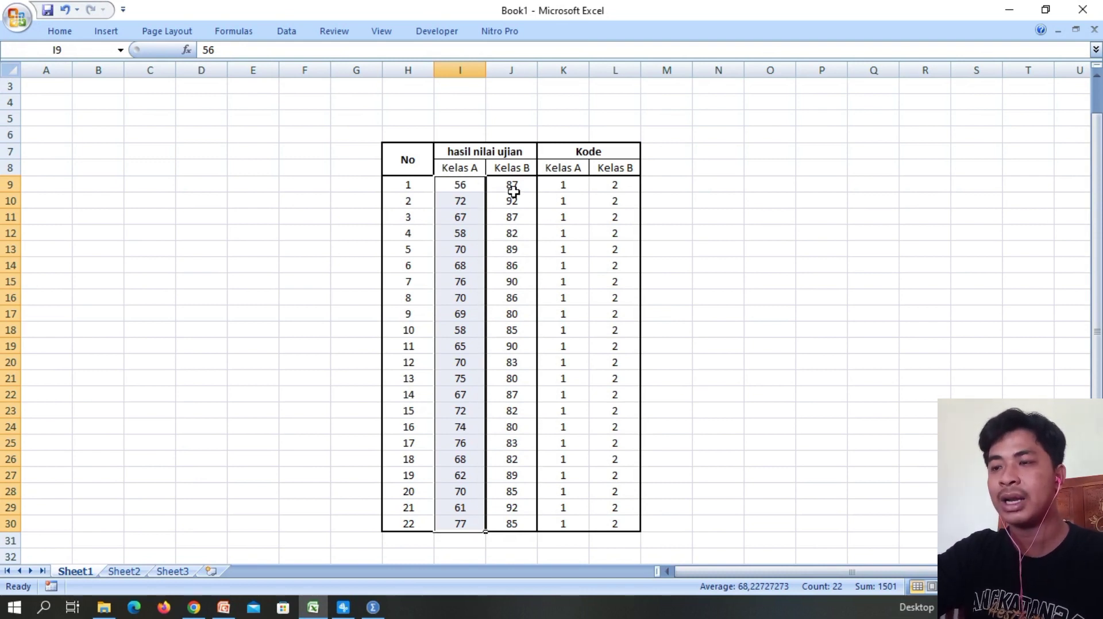
left_click(454, 152)
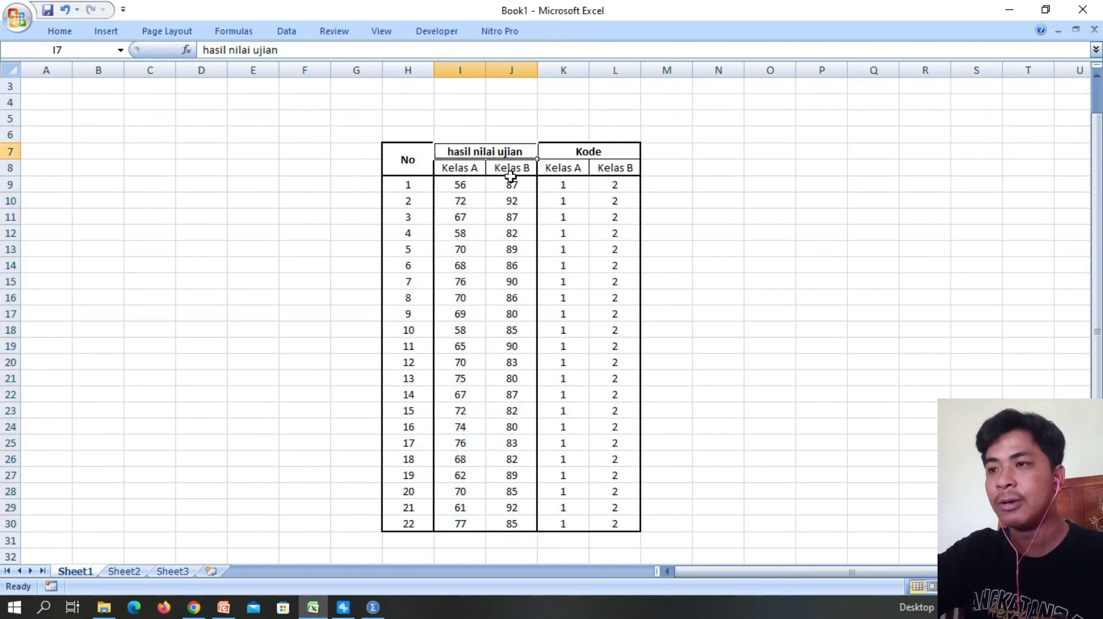
left_click(550, 152)
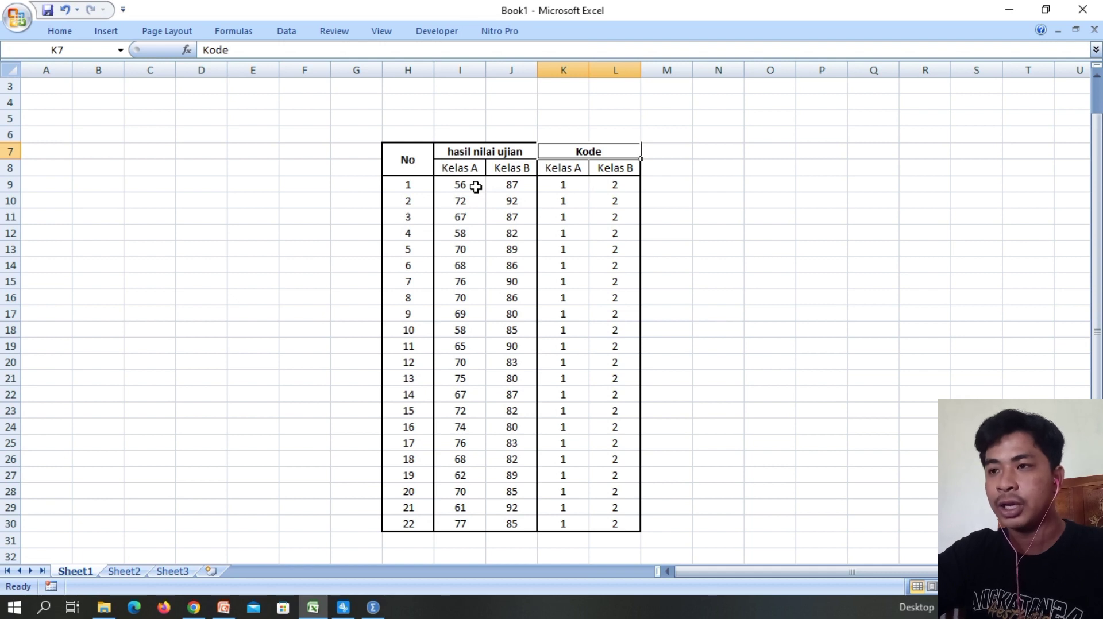
Copy the Kelas A exam scores in I9:I30 and paste them into the first column of the SPSS data sheet, starting at row 1
left_click_drag(475, 187, 482, 523)
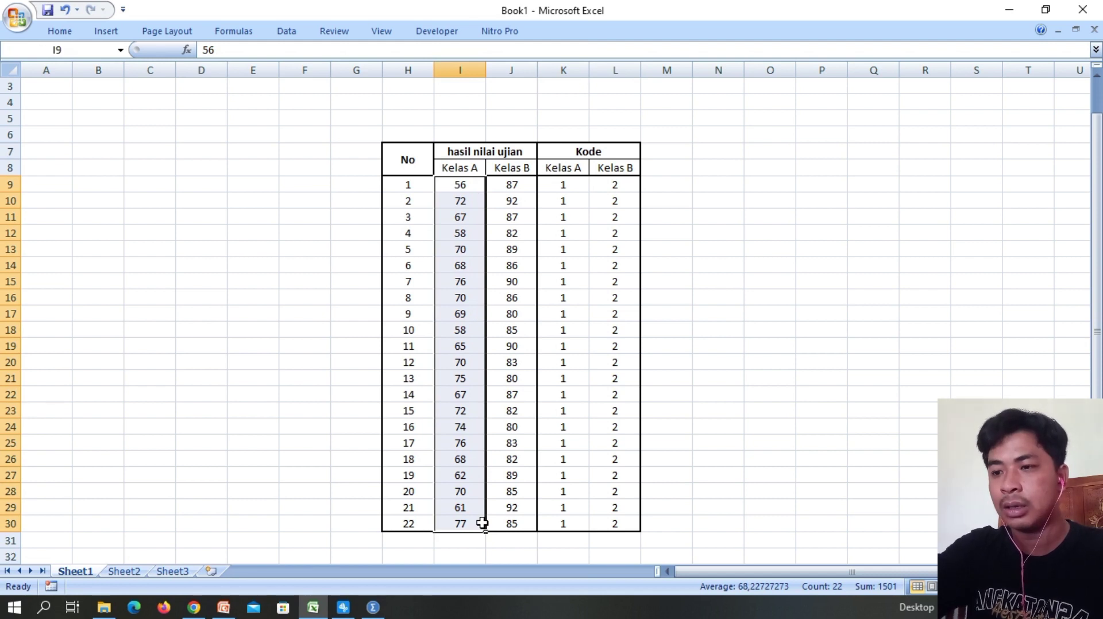
key("ctrl+c")
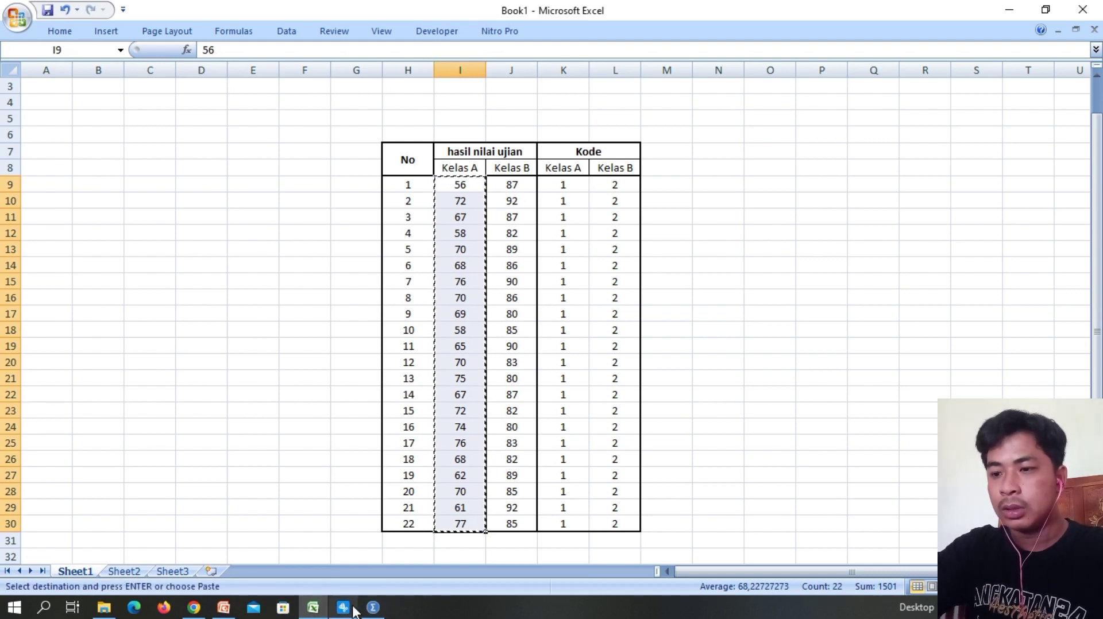
mouse_move(373, 605)
left_click(371, 563)
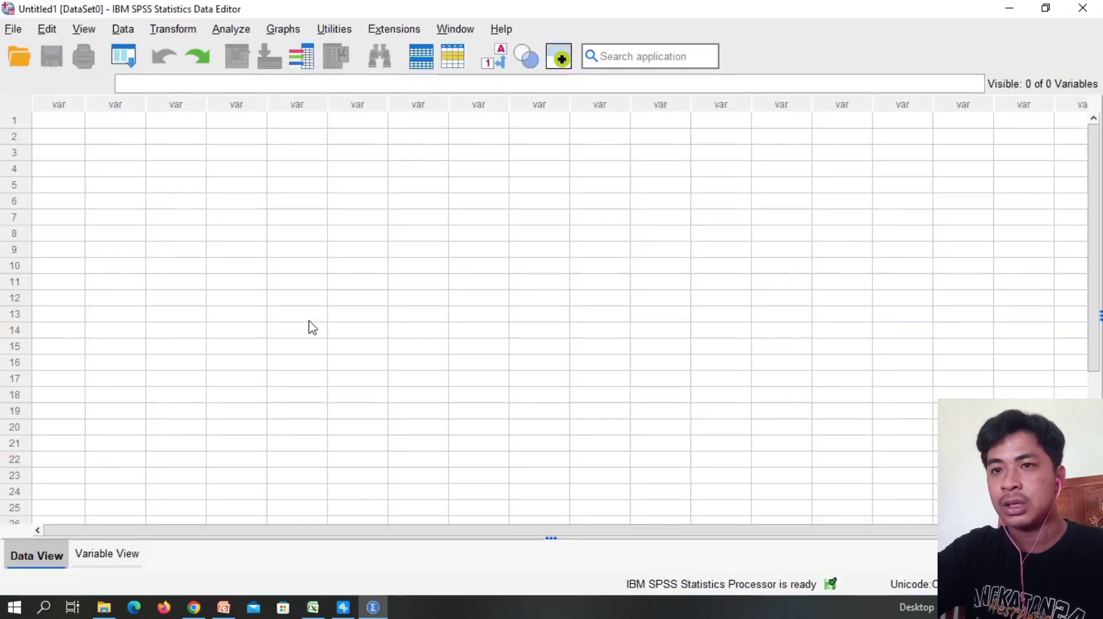
left_click(74, 133)
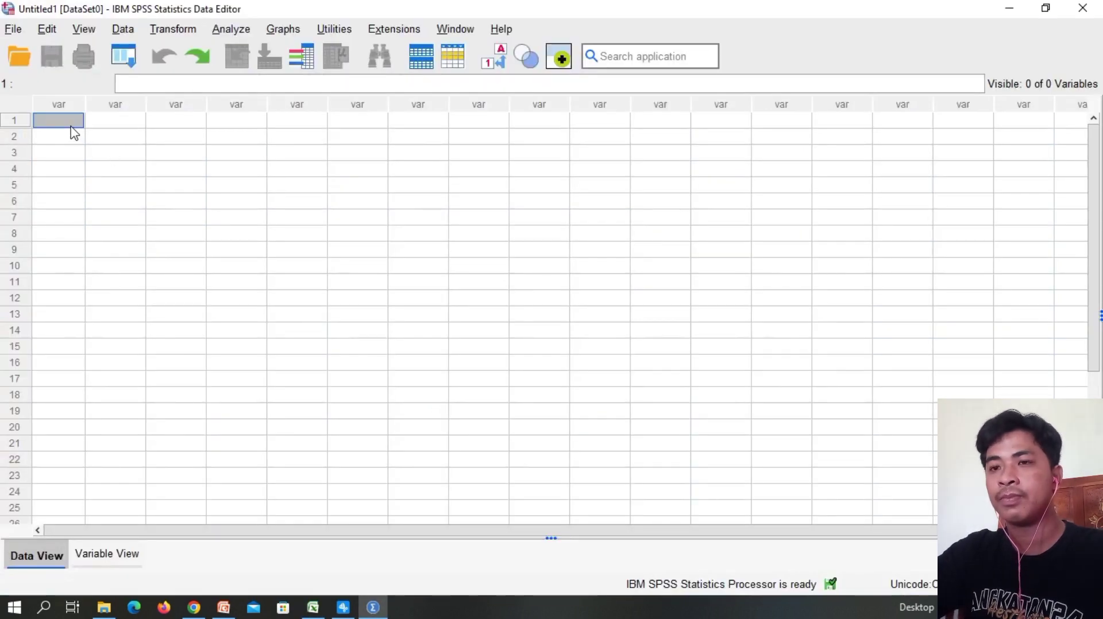
key("ctrl+v")
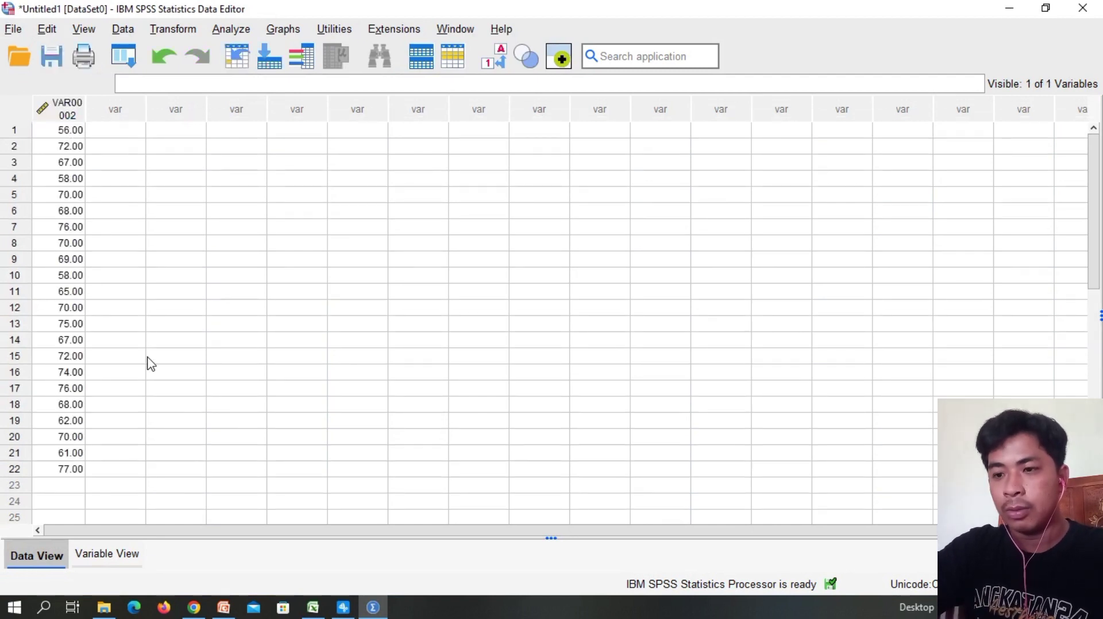
Copy the Kelas B scores in J9:J30 from Excel and paste them below the Kelas A scores in SPSS, starting at row 23
left_click(313, 607)
left_click_drag(506, 183, 519, 521)
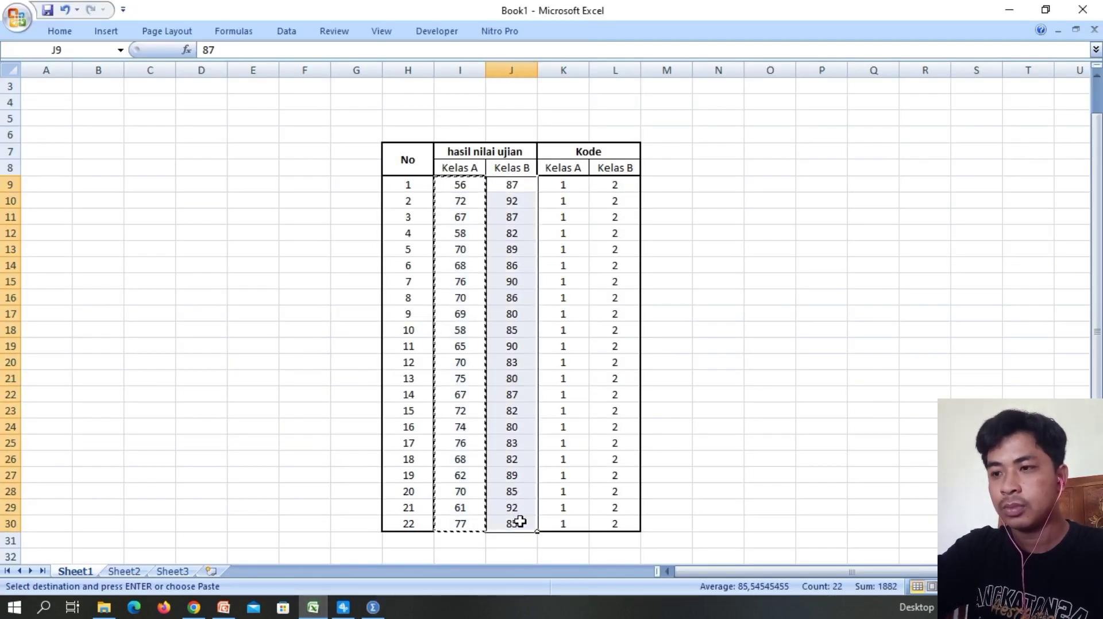
key("ctrl+c")
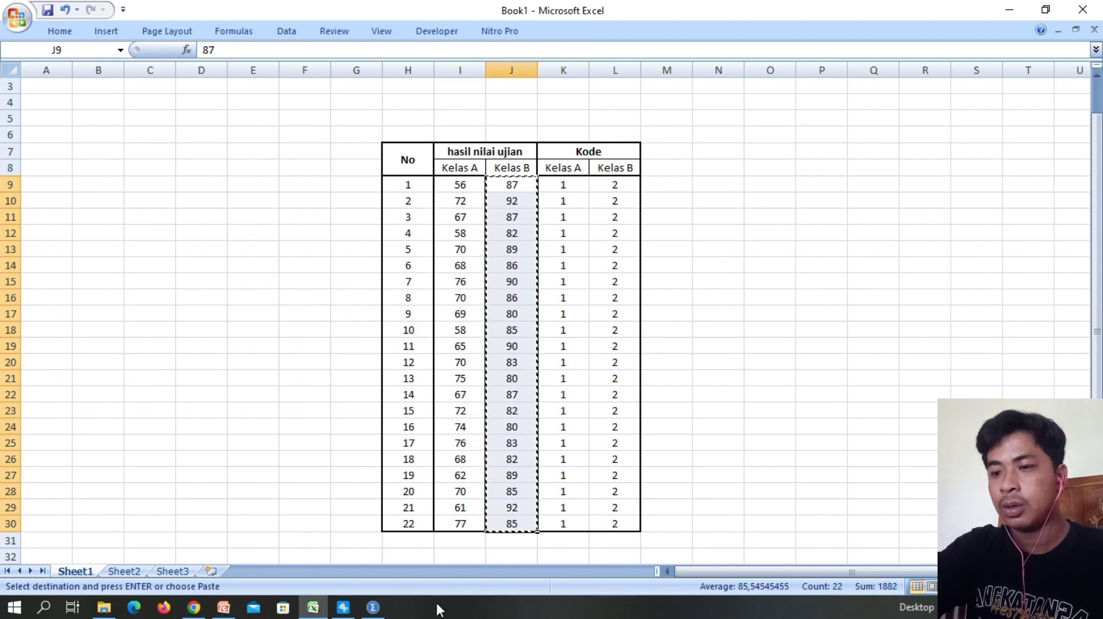
left_click(383, 612)
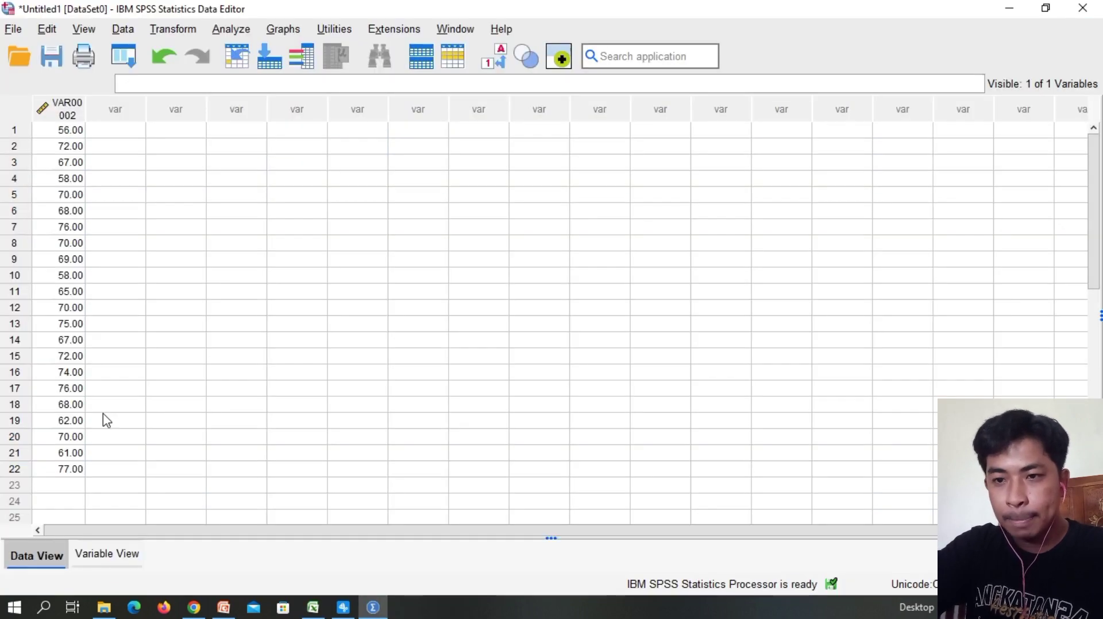
left_click(81, 489)
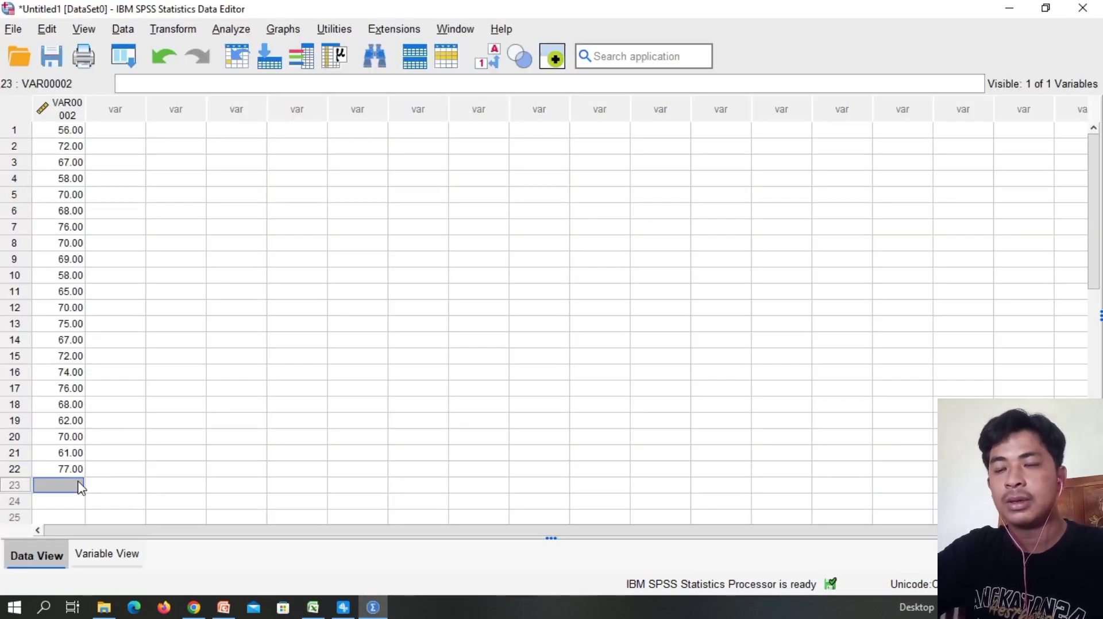
key("ctrl+v")
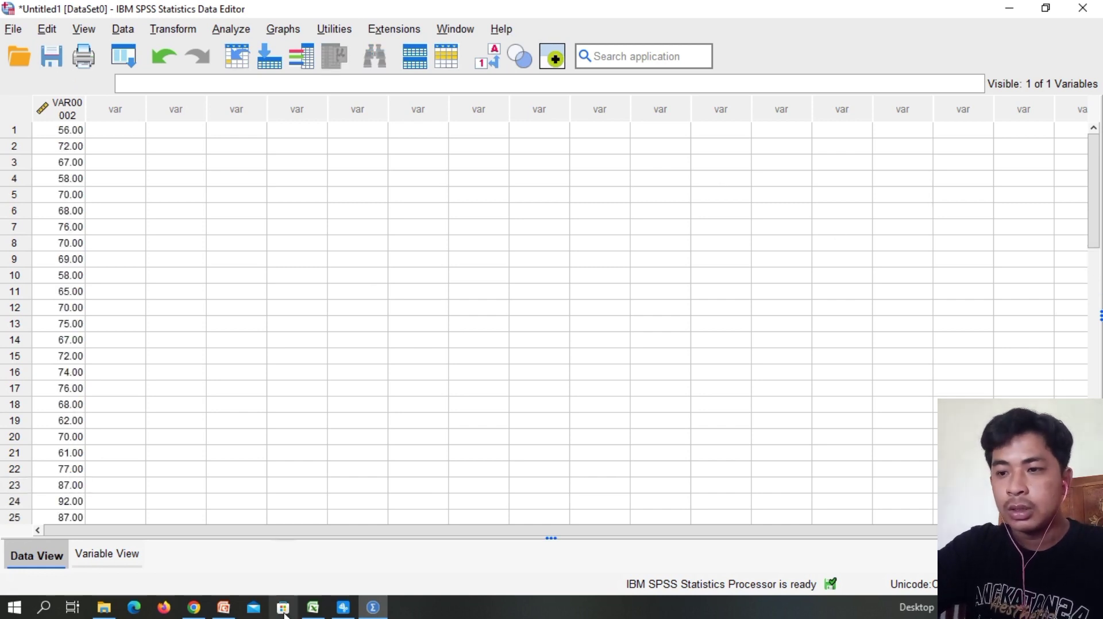
Copy the Kelas A codes in K9:K30 from Excel and paste them into the second SPSS column, starting at row 1
left_click(314, 609)
left_click_drag(566, 184, 577, 523)
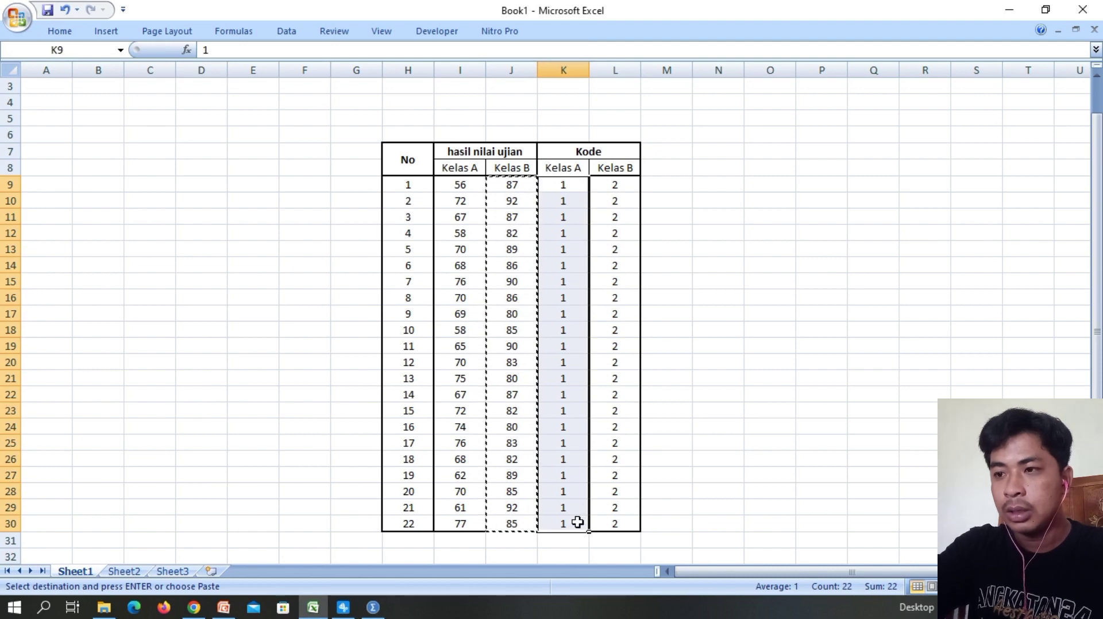
key("ctrl+c")
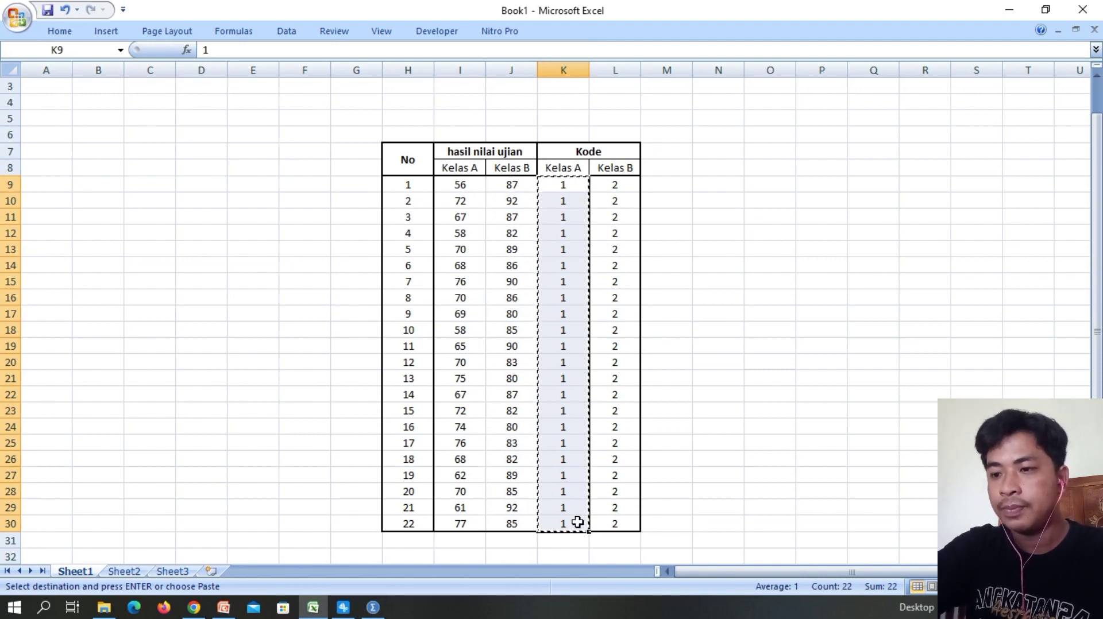
mouse_move(371, 607)
left_click(368, 582)
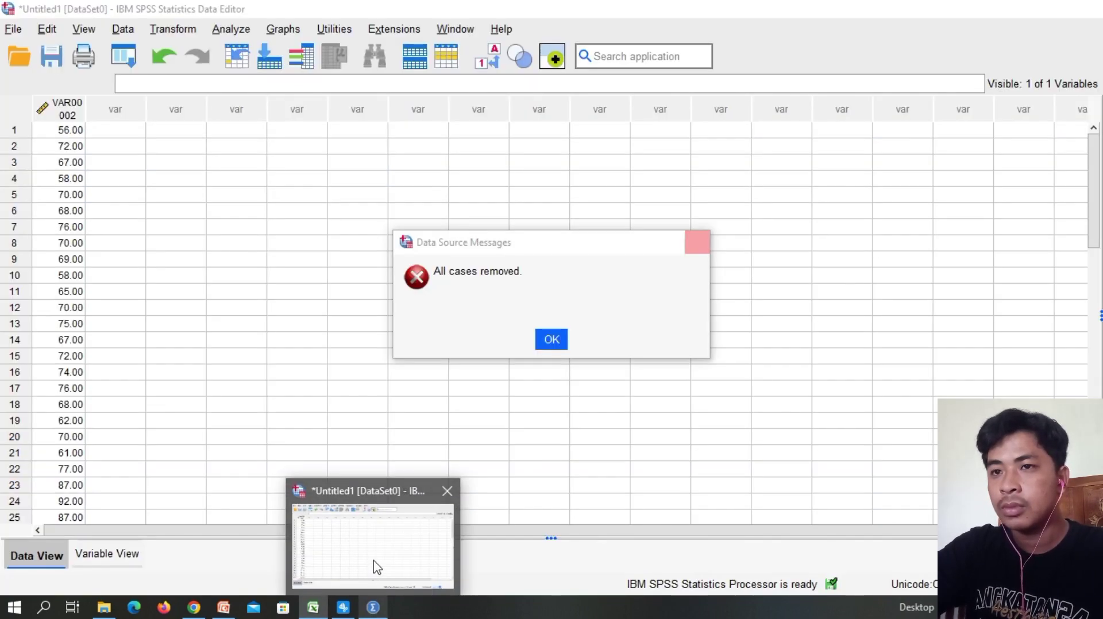
key("Return")
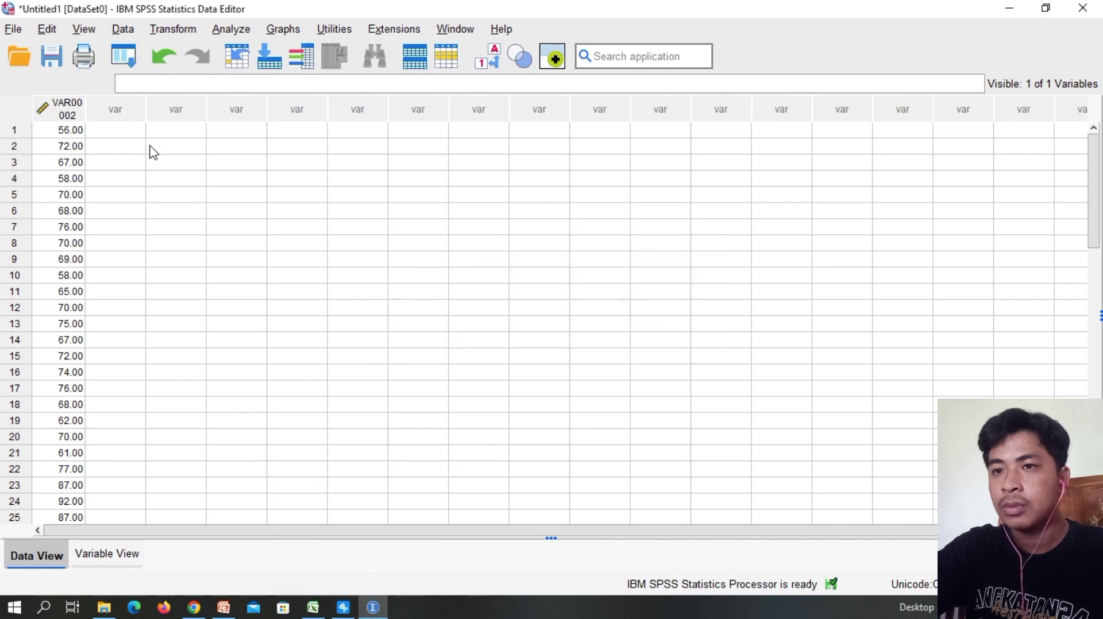
left_click(138, 136)
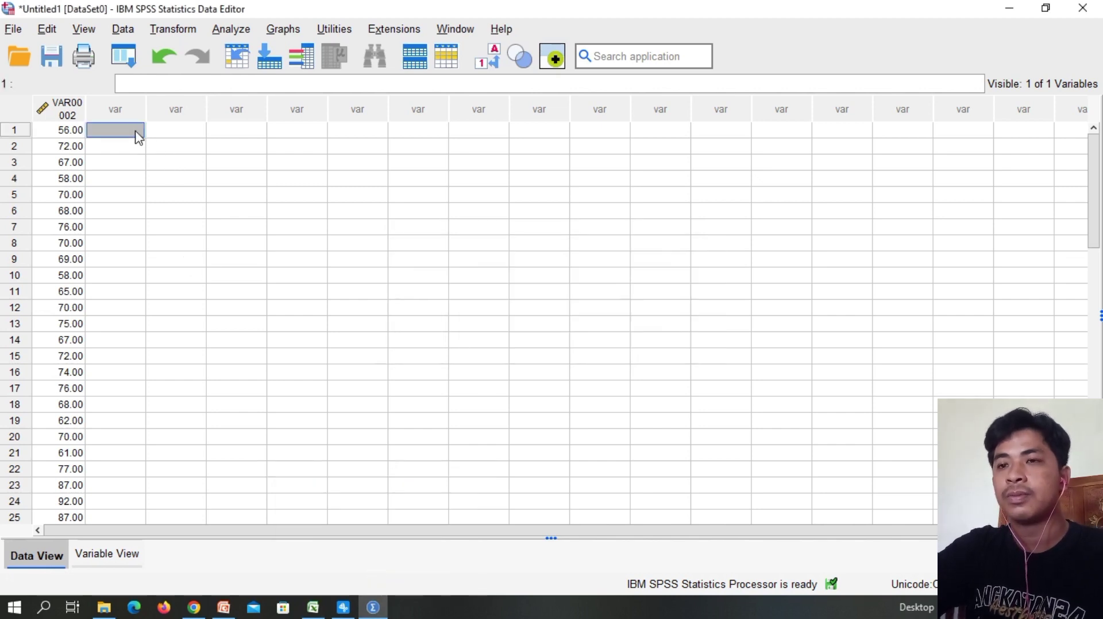
key("ctrl+v")
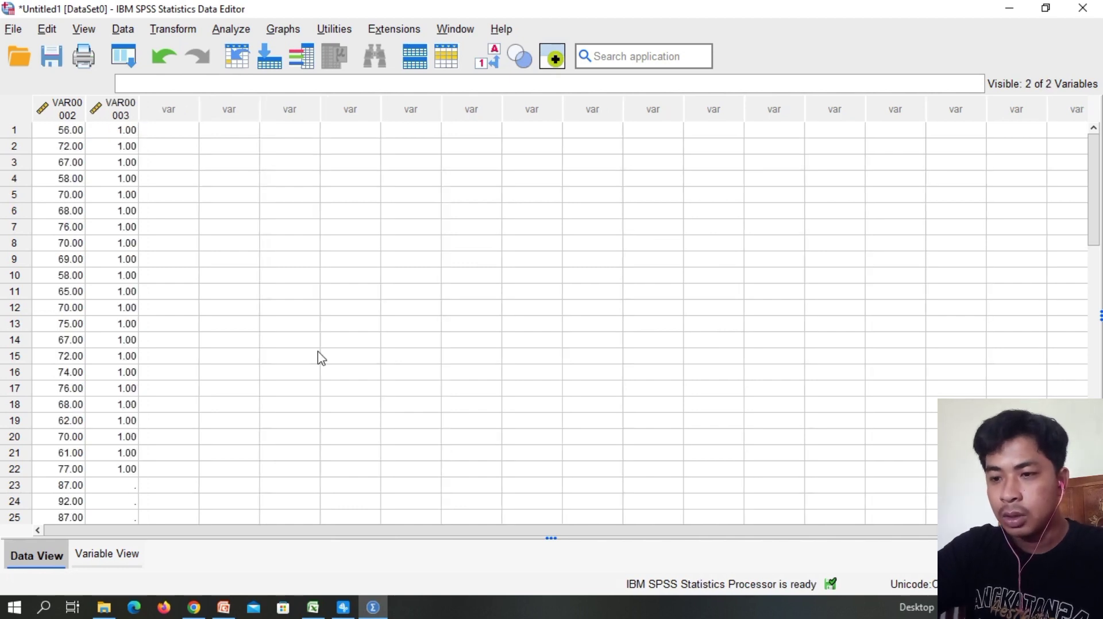
Copy the Kelas B codes in L9:L30 from Excel and paste them into the second SPSS column, starting at row 23
left_click(320, 613)
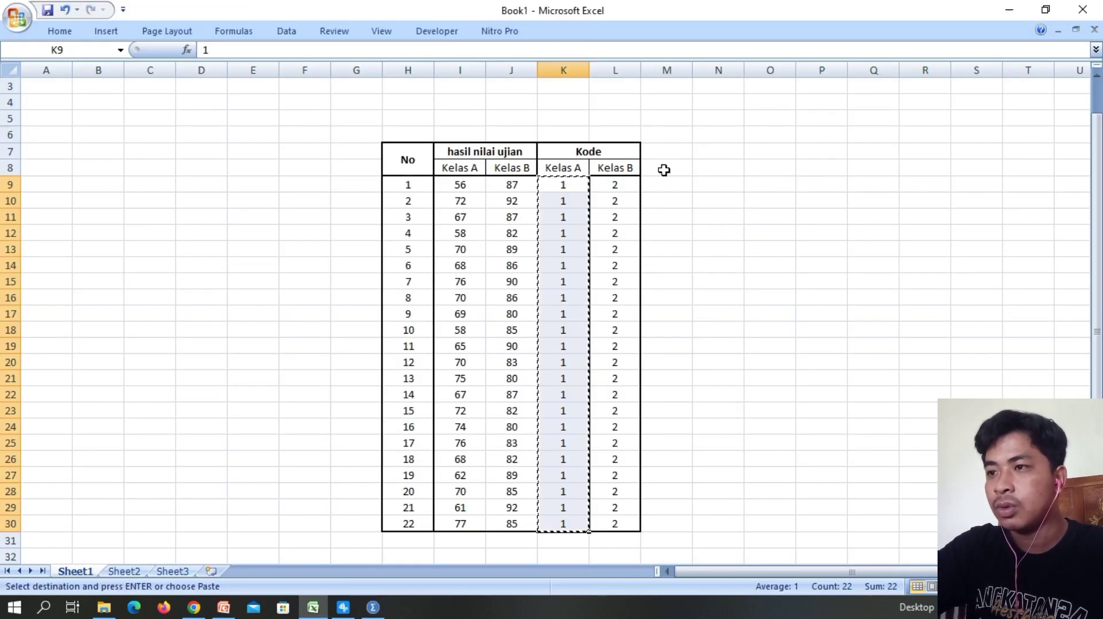
left_click_drag(615, 189, 621, 518)
key("ctrl+c")
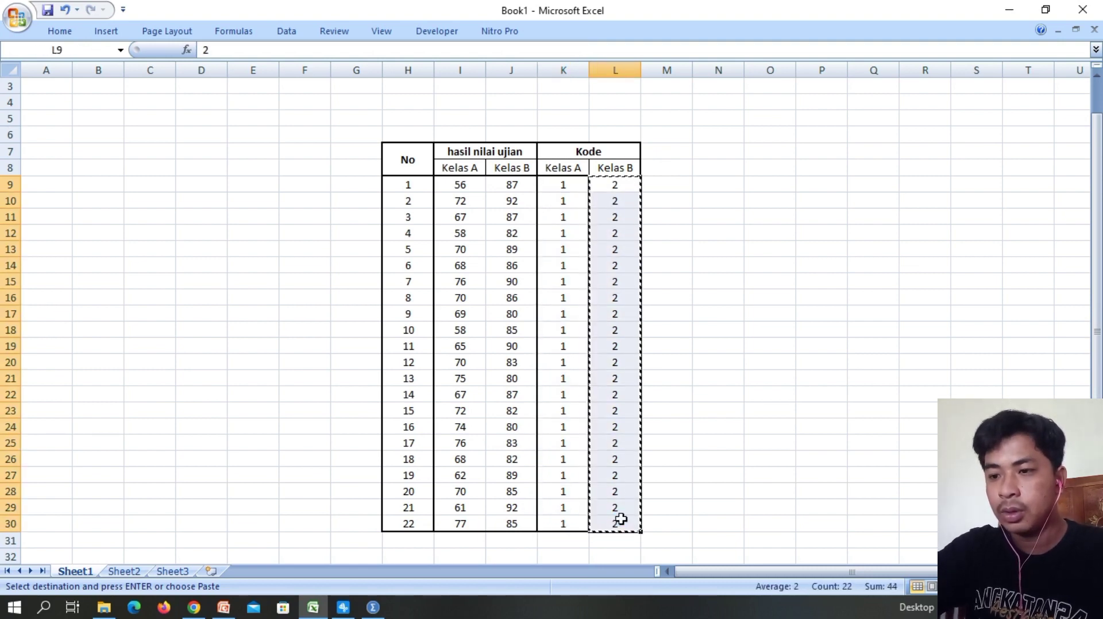
left_click(373, 607)
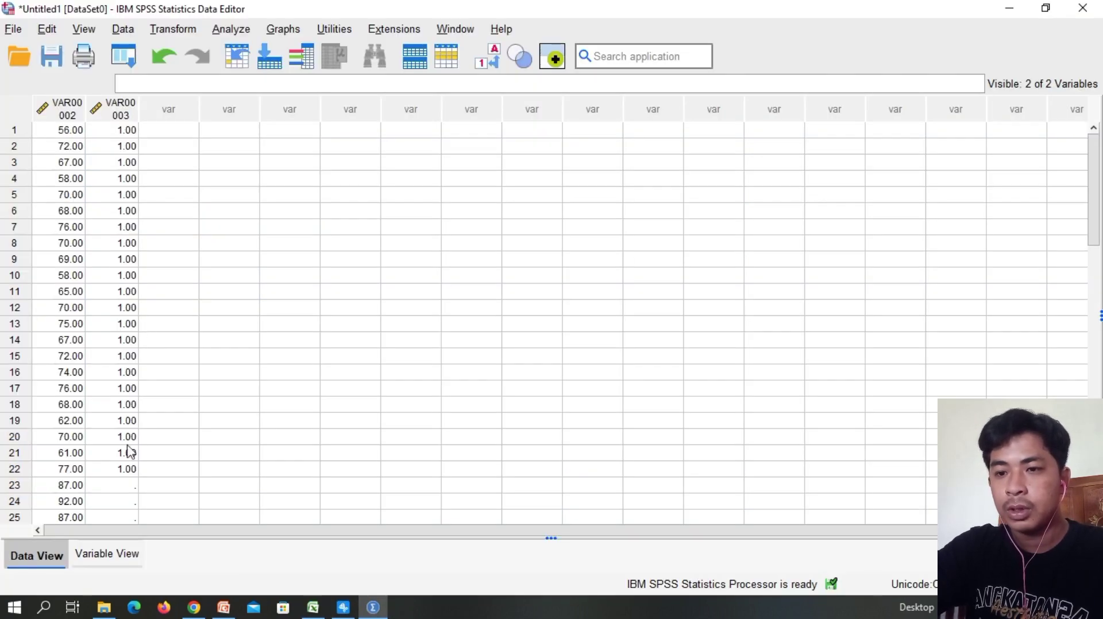
left_click(119, 487)
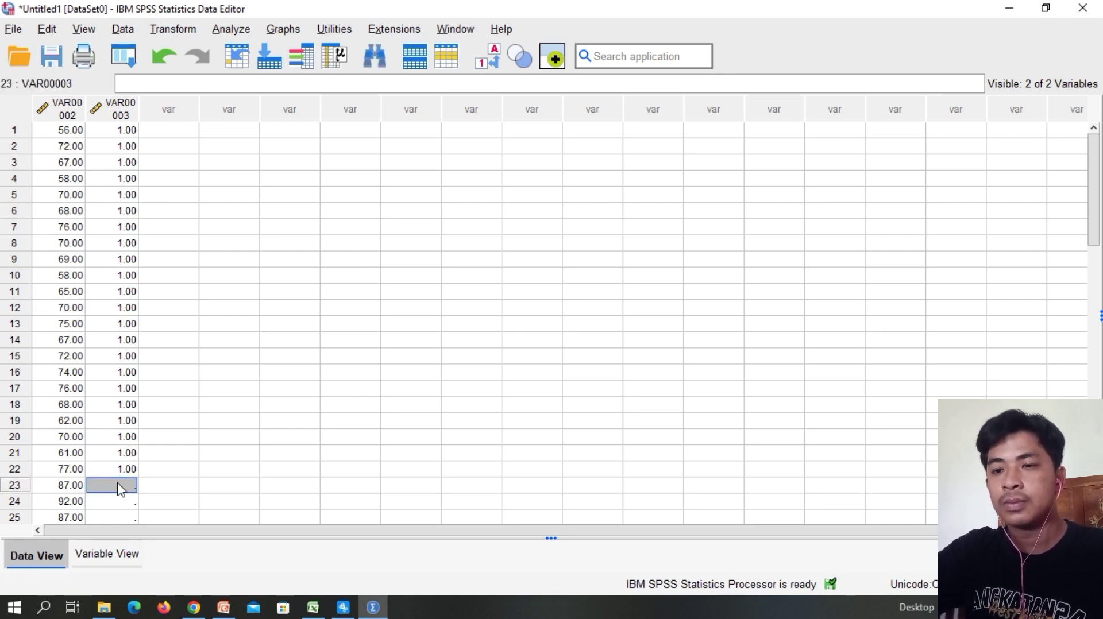
key("ctrl+v")
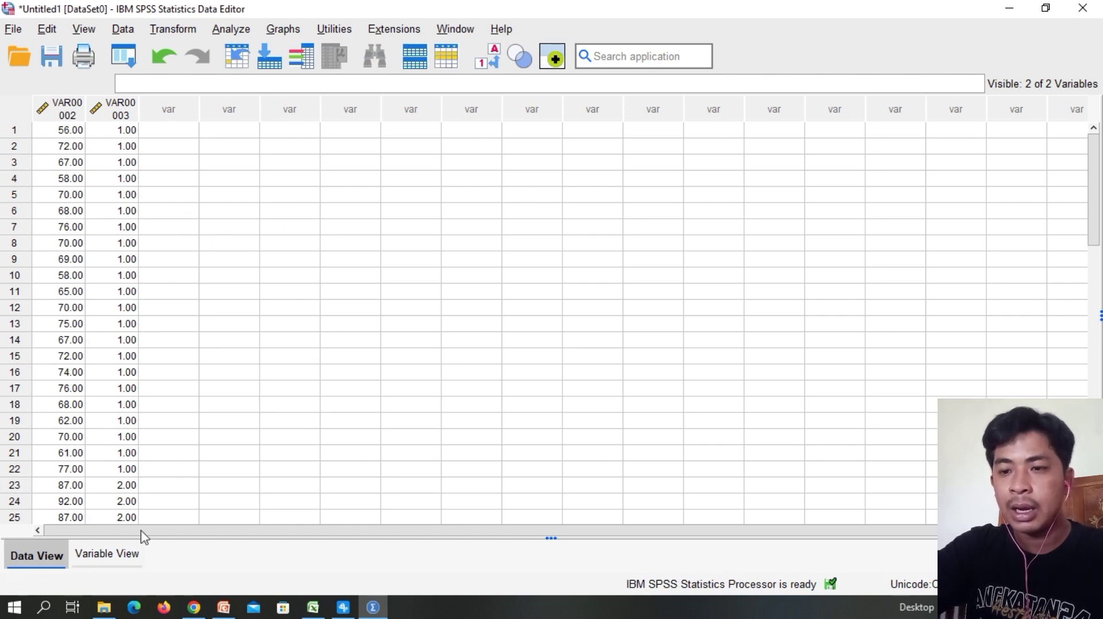
Rename the first variable as Hasil and the second variable as Kelas
left_click(107, 554)
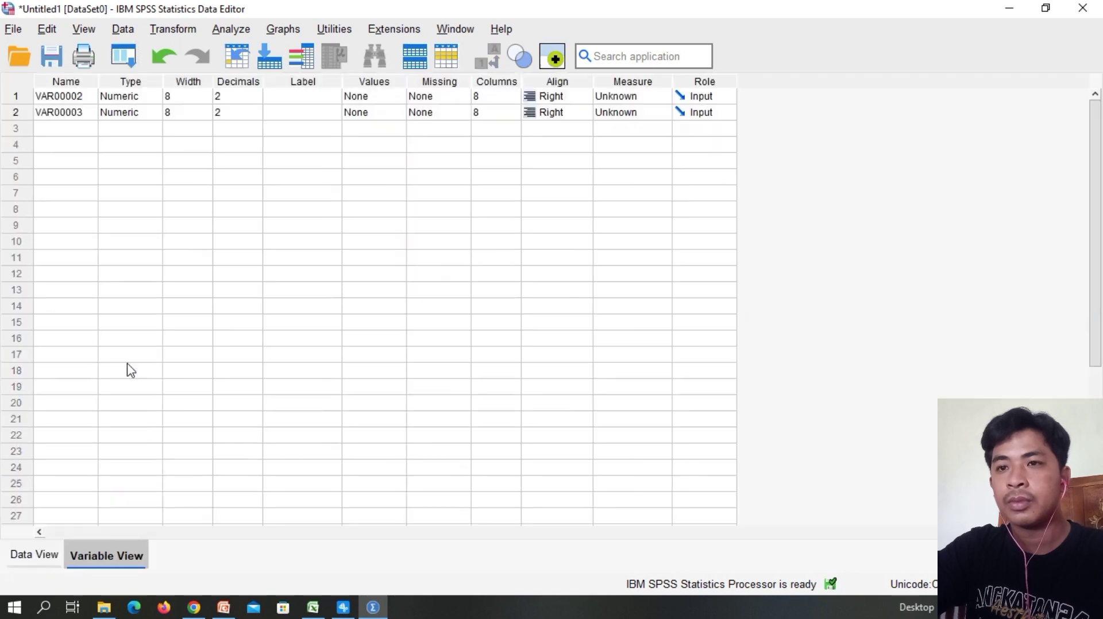
left_click(85, 97)
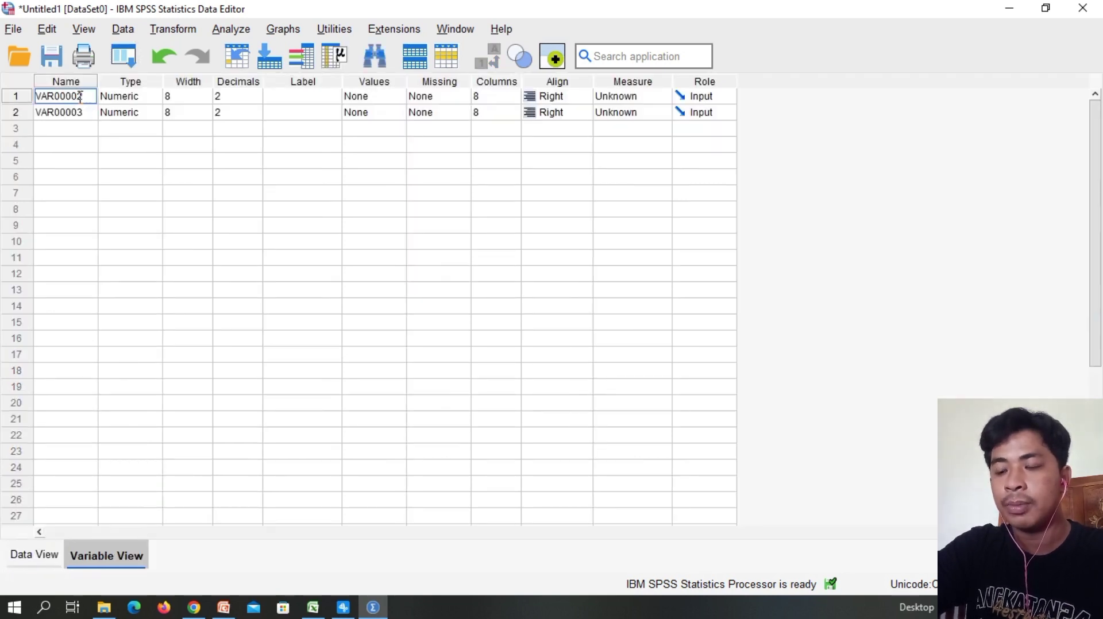
double_click(80, 96)
type("Ha")
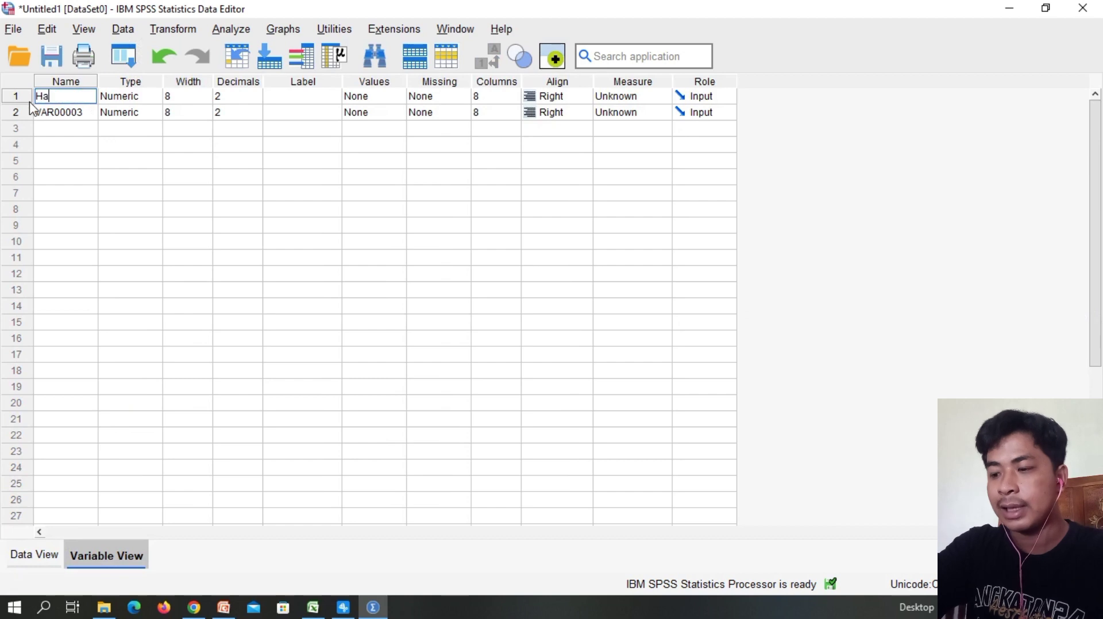
type("sil")
left_click(91, 112)
left_click_drag(91, 112, 35, 113)
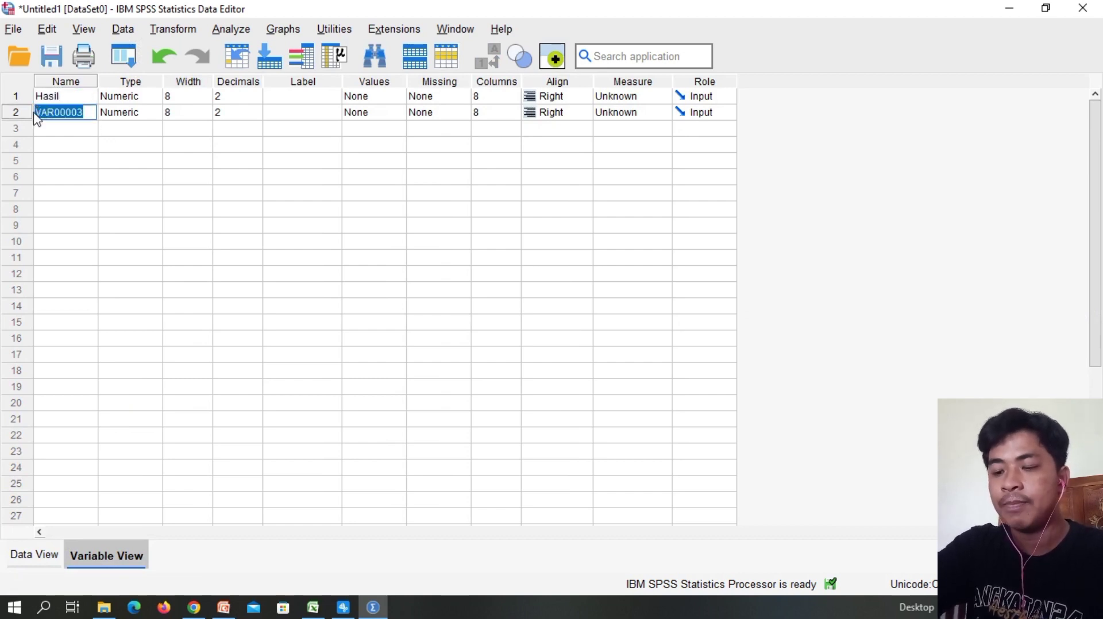
type("Kelas")
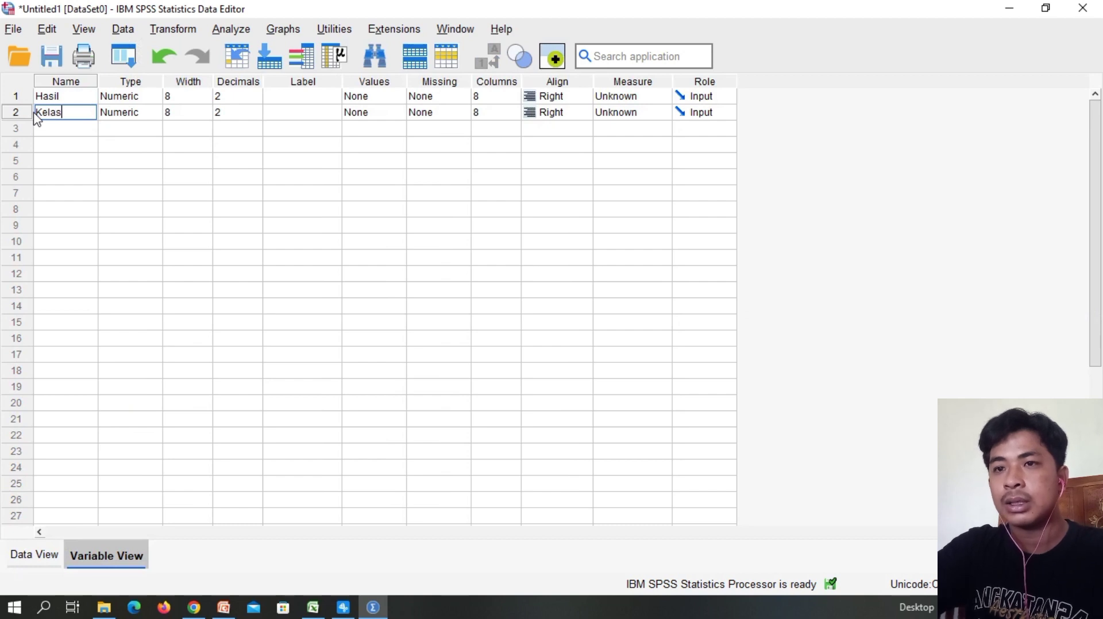
Set the decimals of both variables to 0 and label them Hasil_ujian and Kelas
left_click(227, 98)
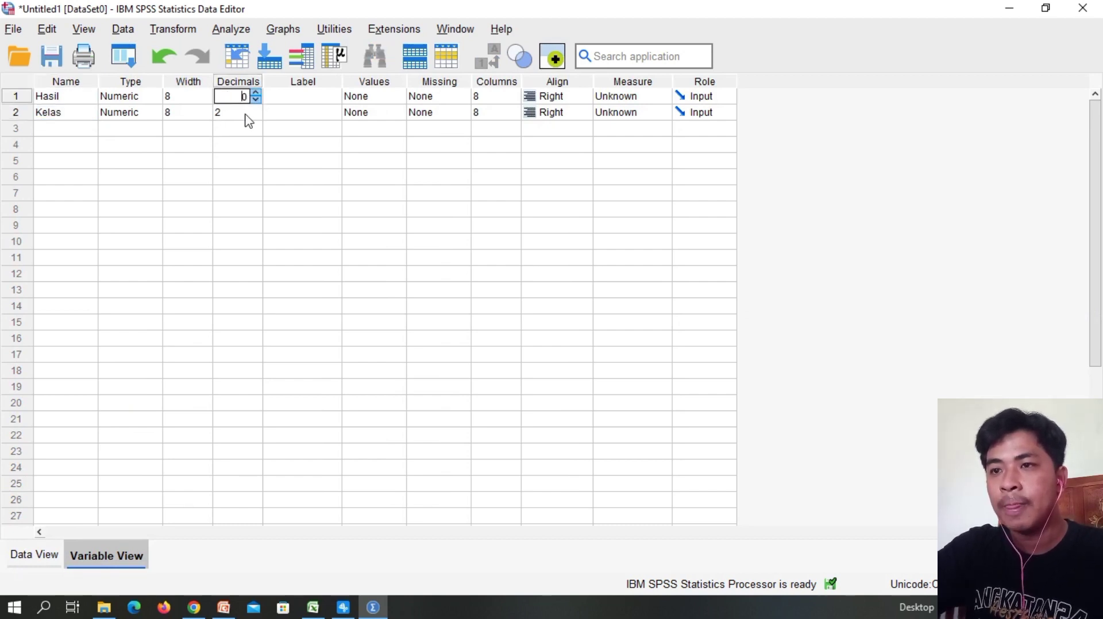
left_click(245, 114)
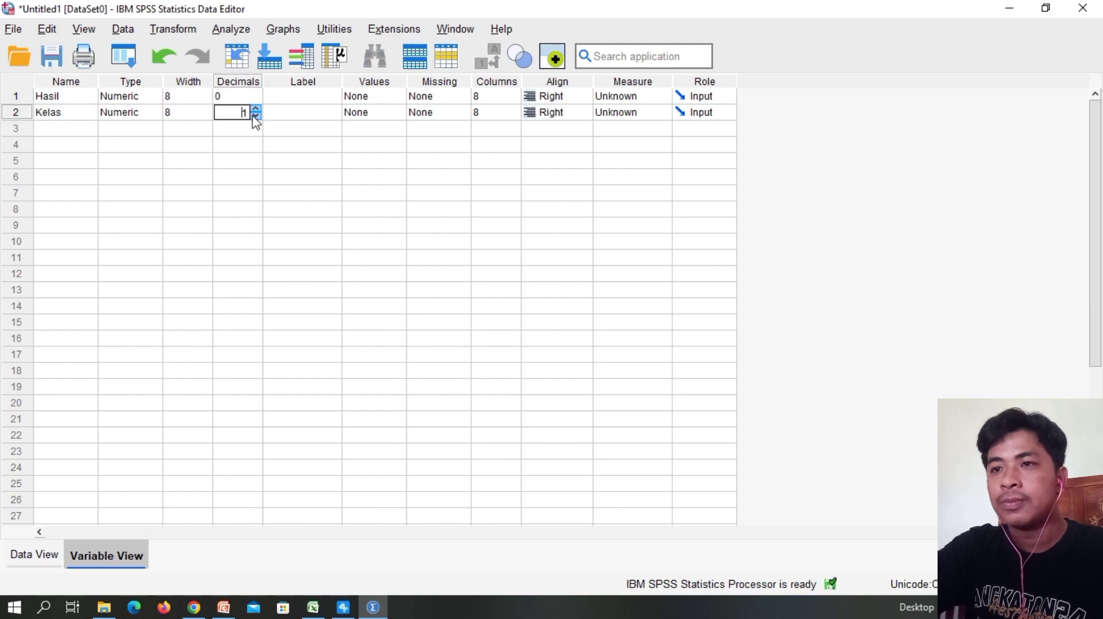
left_click(290, 96)
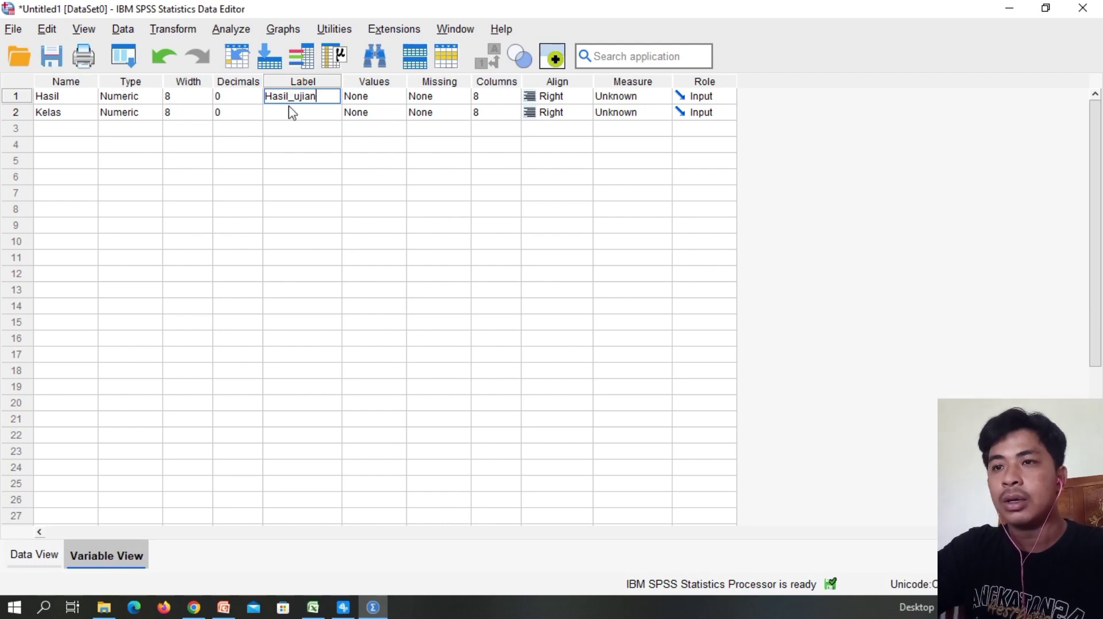
double_click(290, 112)
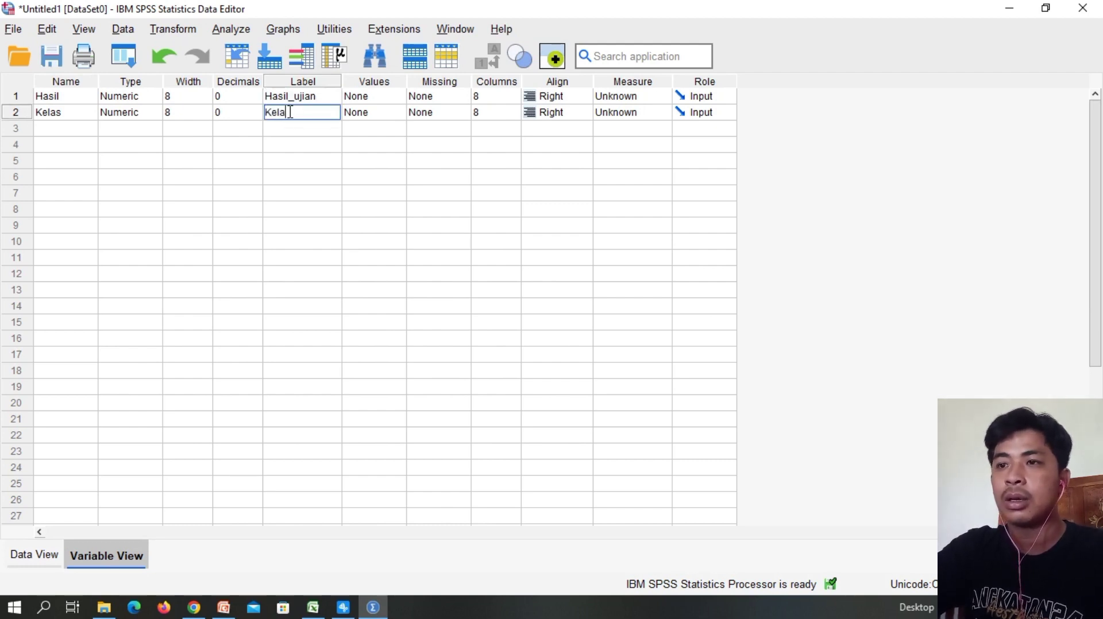
Define value labels for the Kelas variable: 1 as Kelas A and 2 as Kelas B
left_click(386, 115)
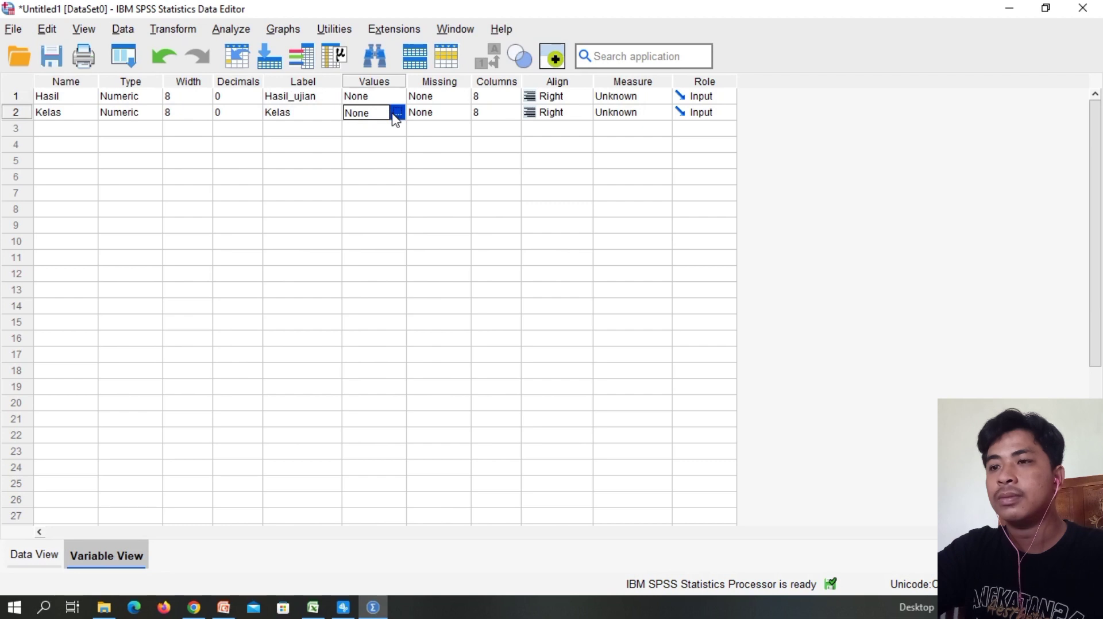
left_click(397, 113)
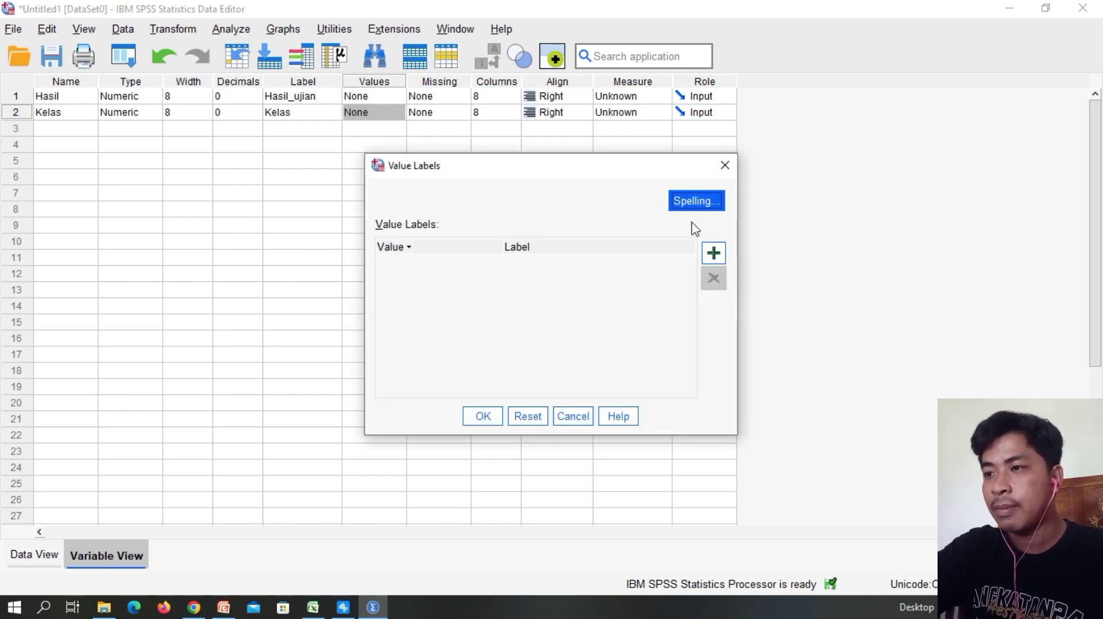
left_click(714, 252)
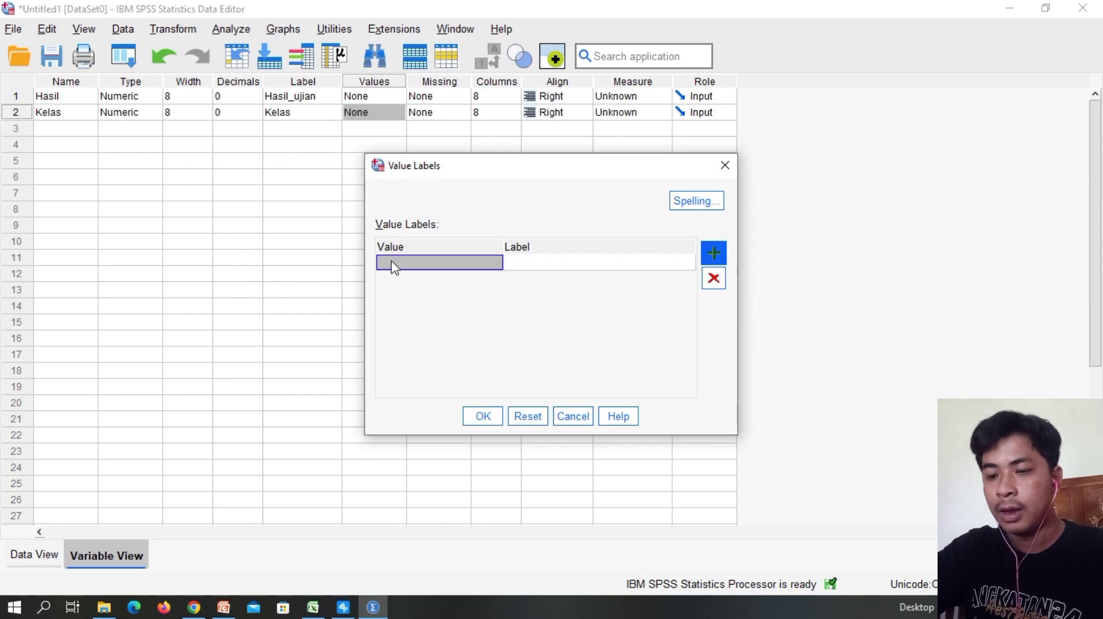
type("1")
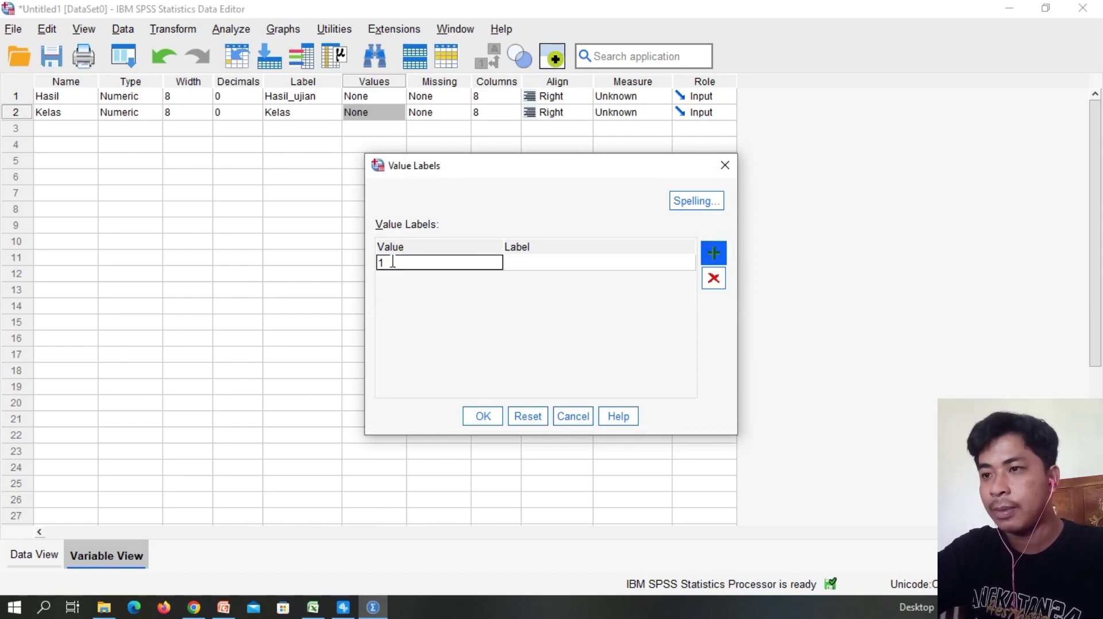
left_click(528, 269)
type("Kelas A")
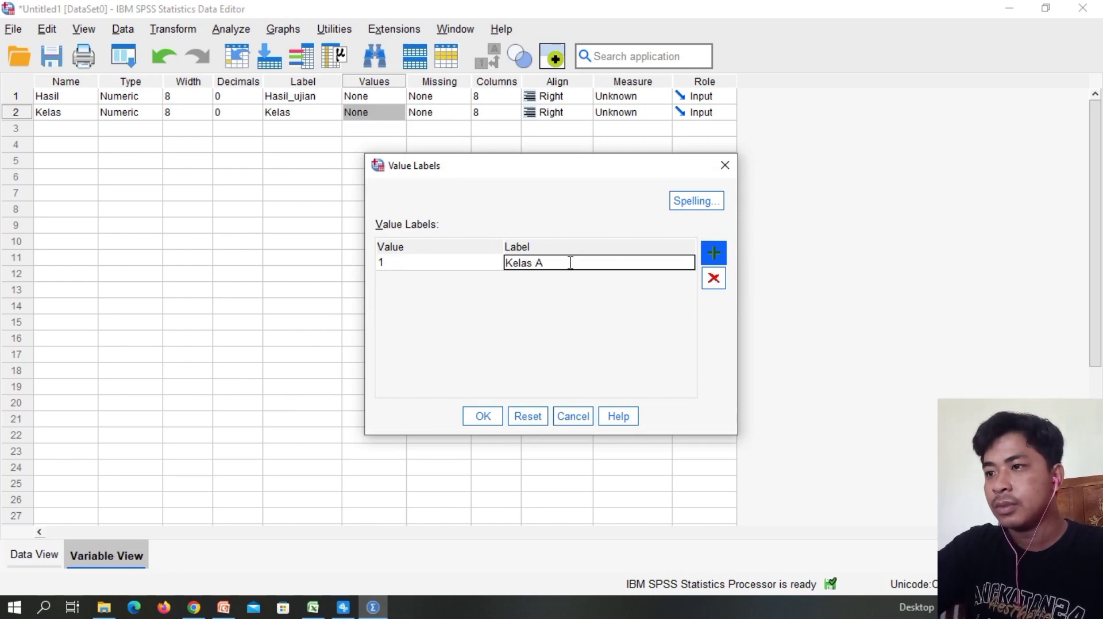
left_click(714, 252)
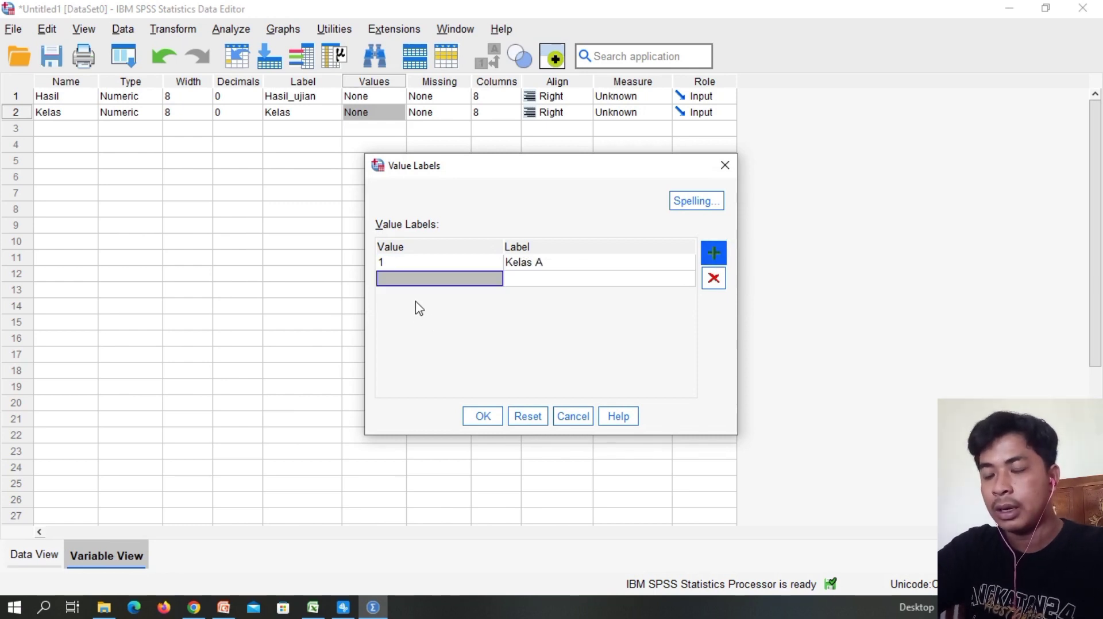
type("2")
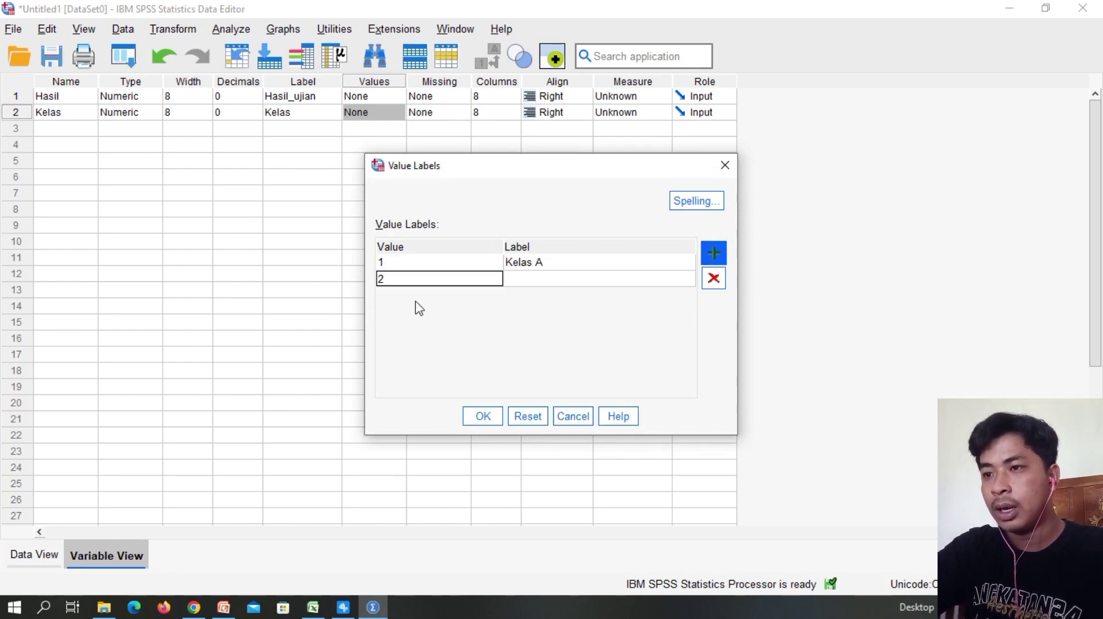
left_click(528, 281)
type("Kelas B")
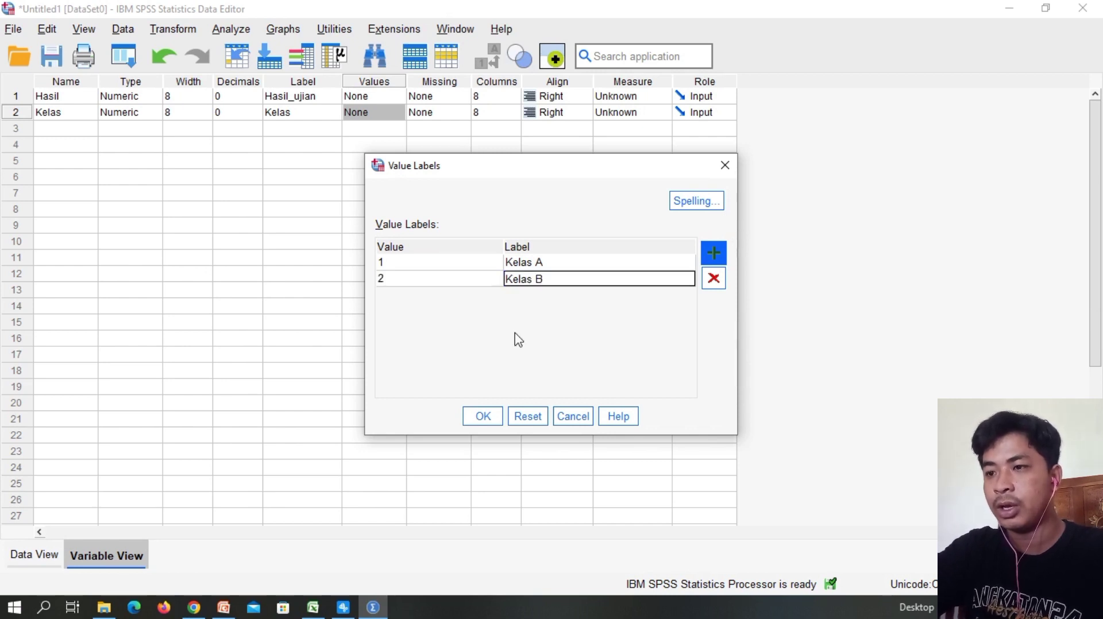
left_click(484, 416)
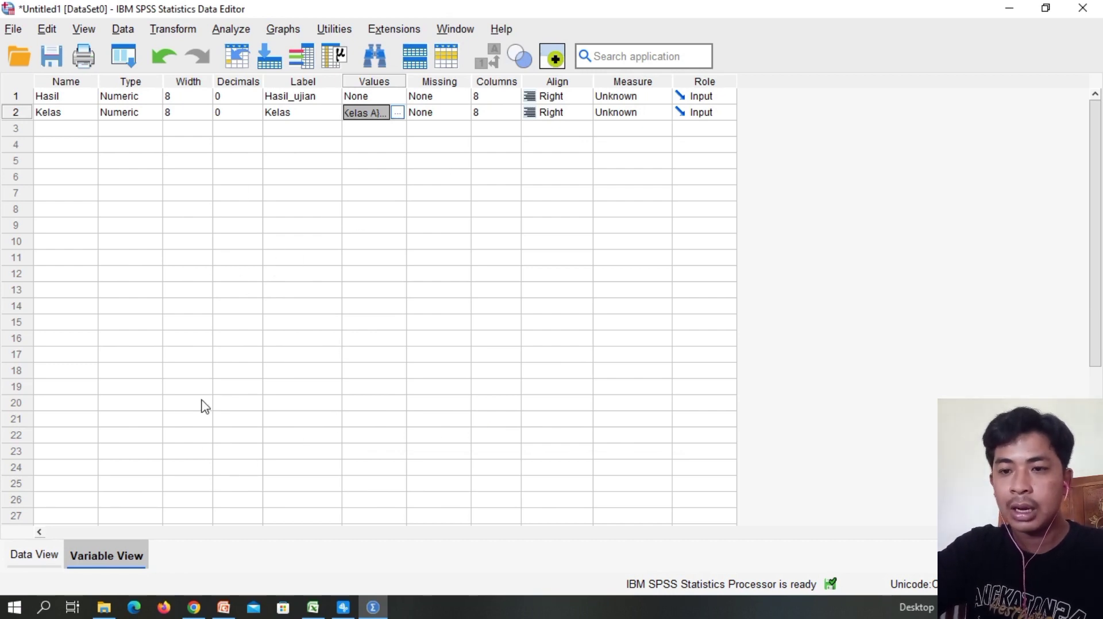
Set up an Independent-Samples T Test with Hasil_ujian as the test variable and Kelas as the grouping variable
left_click(36, 556)
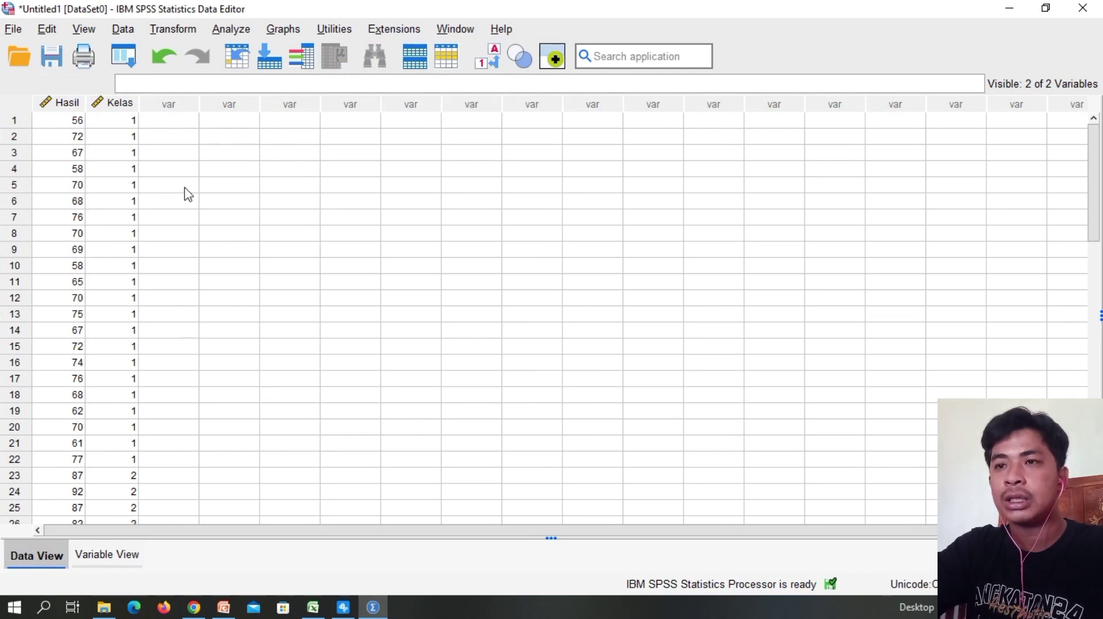
left_click(235, 30)
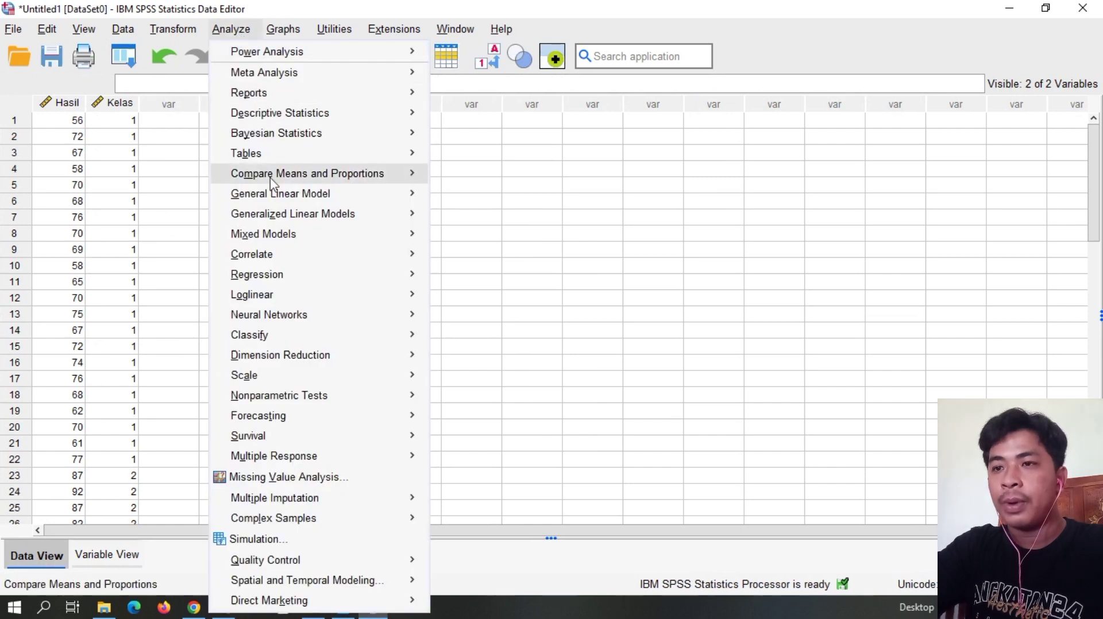
mouse_move(281, 178)
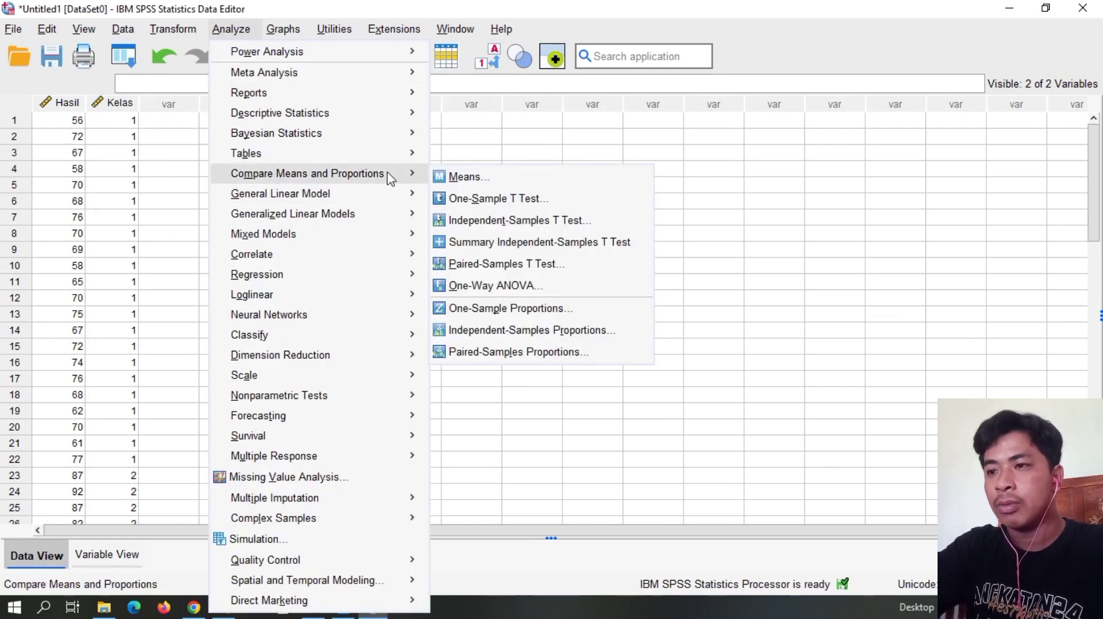
left_click(485, 224)
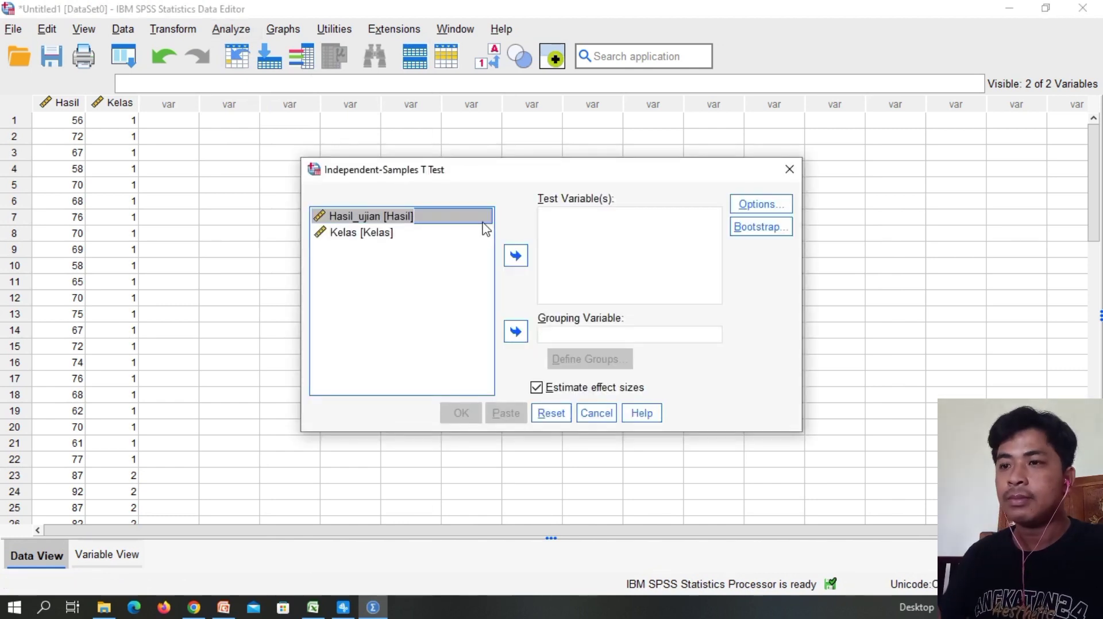
left_click(483, 223)
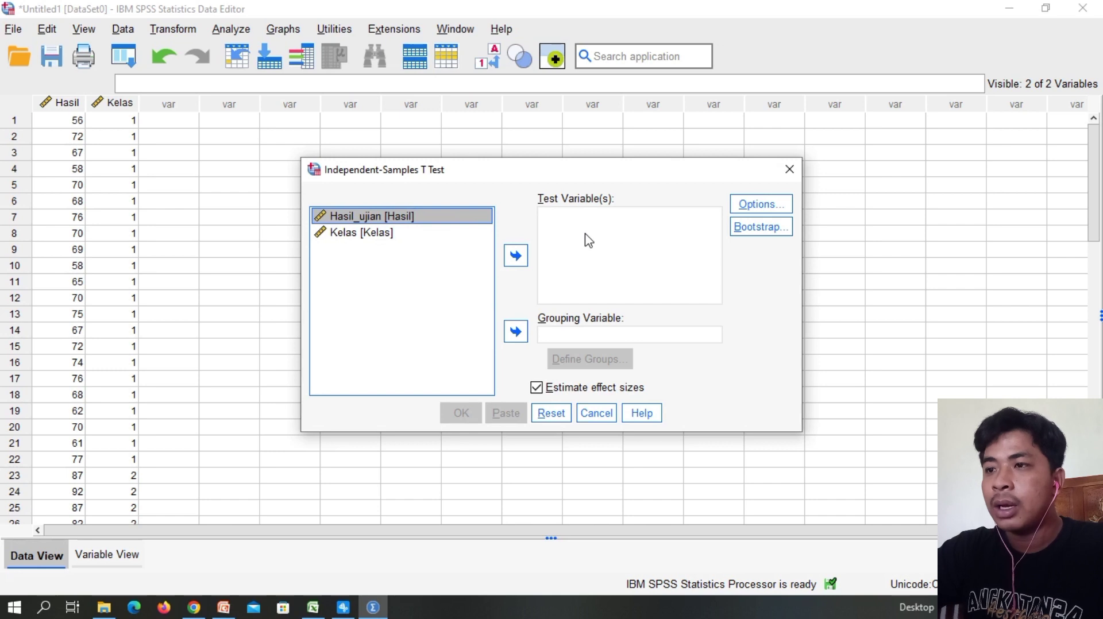
left_click(516, 256)
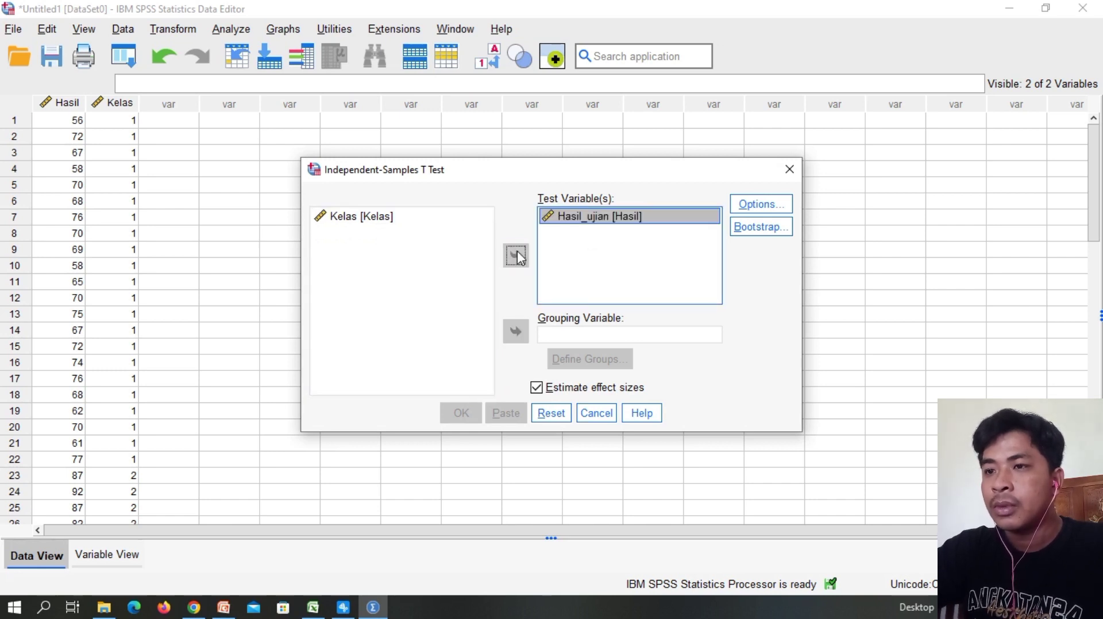
left_click(372, 222)
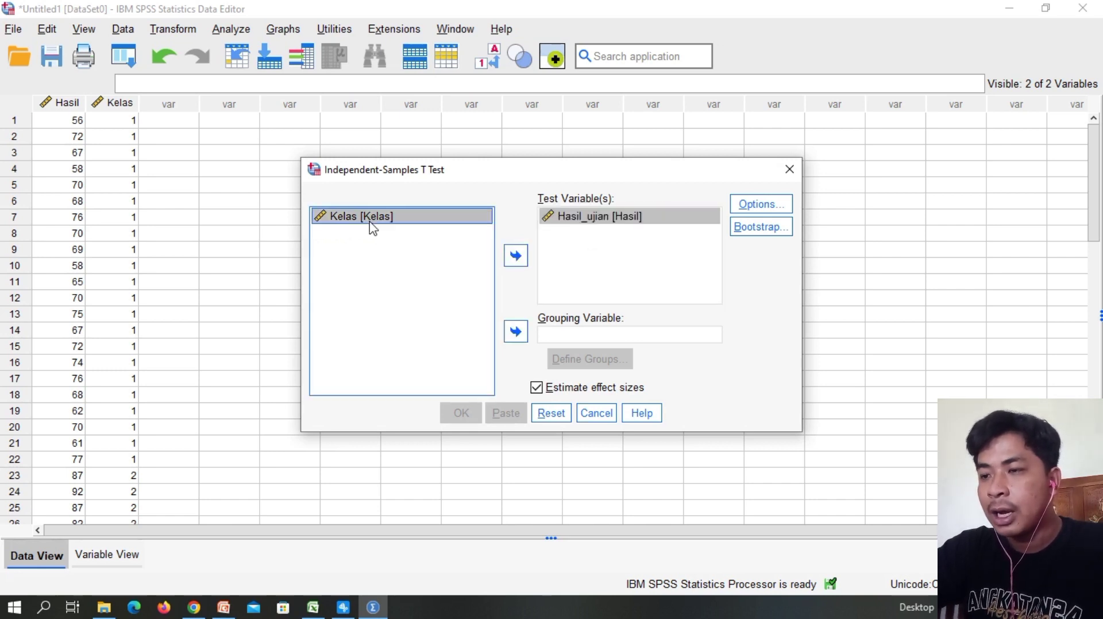
left_click(515, 332)
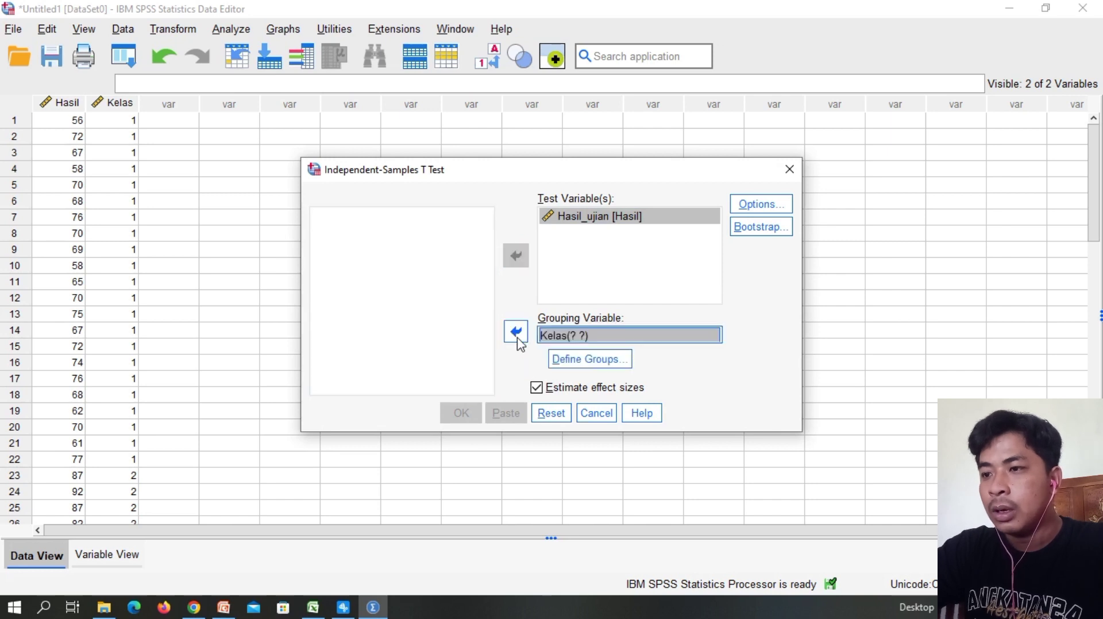
Define the Kelas groups as 1 and 2, and run the t test without estimating effect sizes
left_click(586, 362)
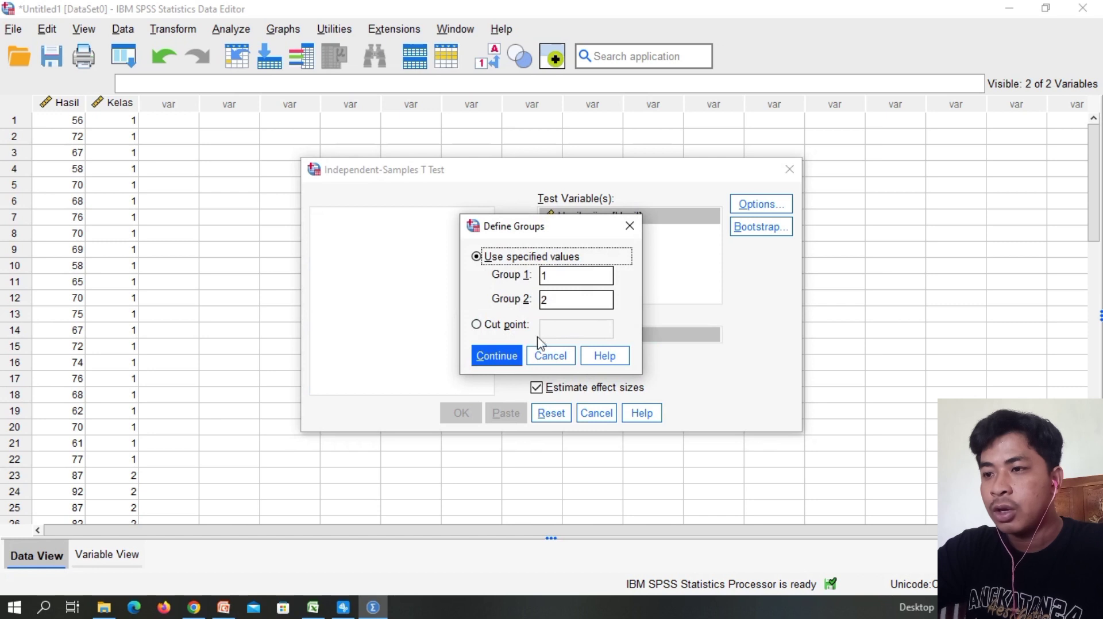
left_click(506, 357)
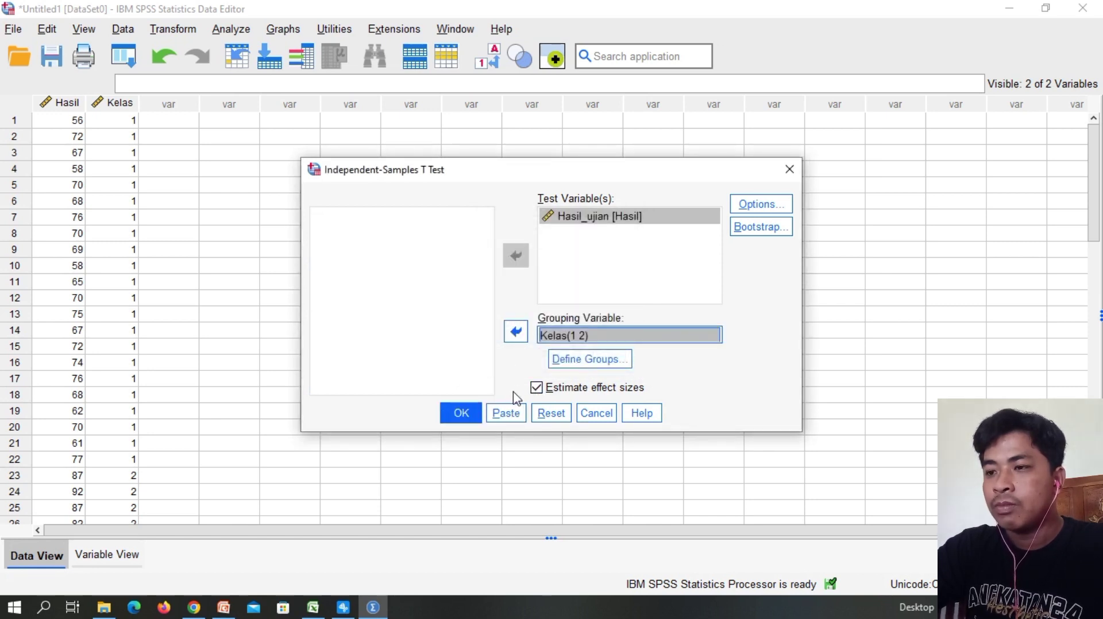
left_click(536, 388)
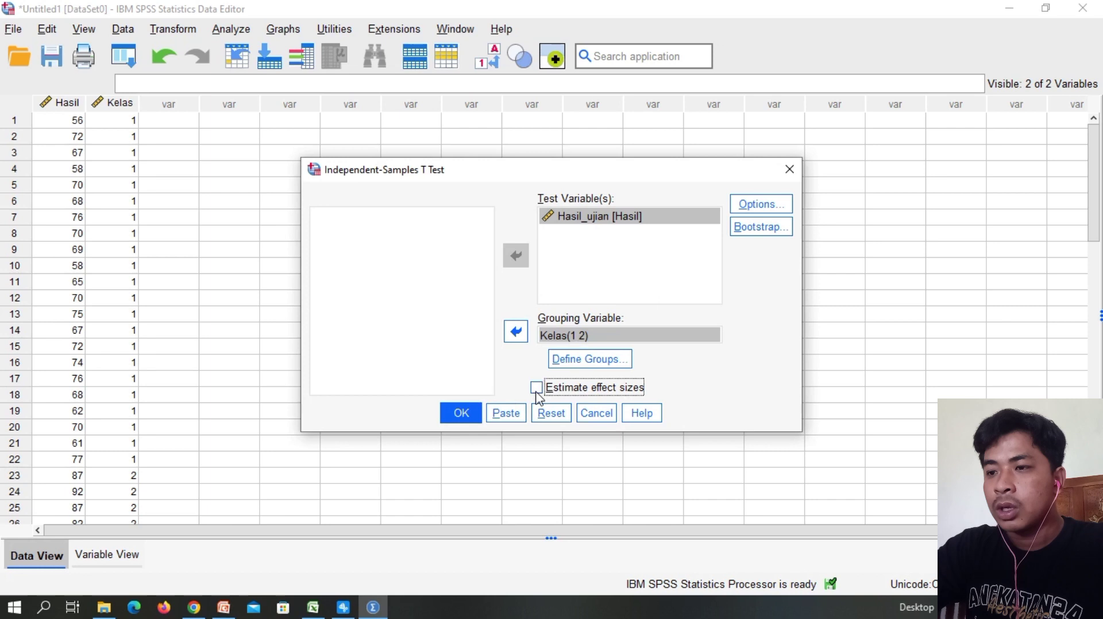
left_click(463, 413)
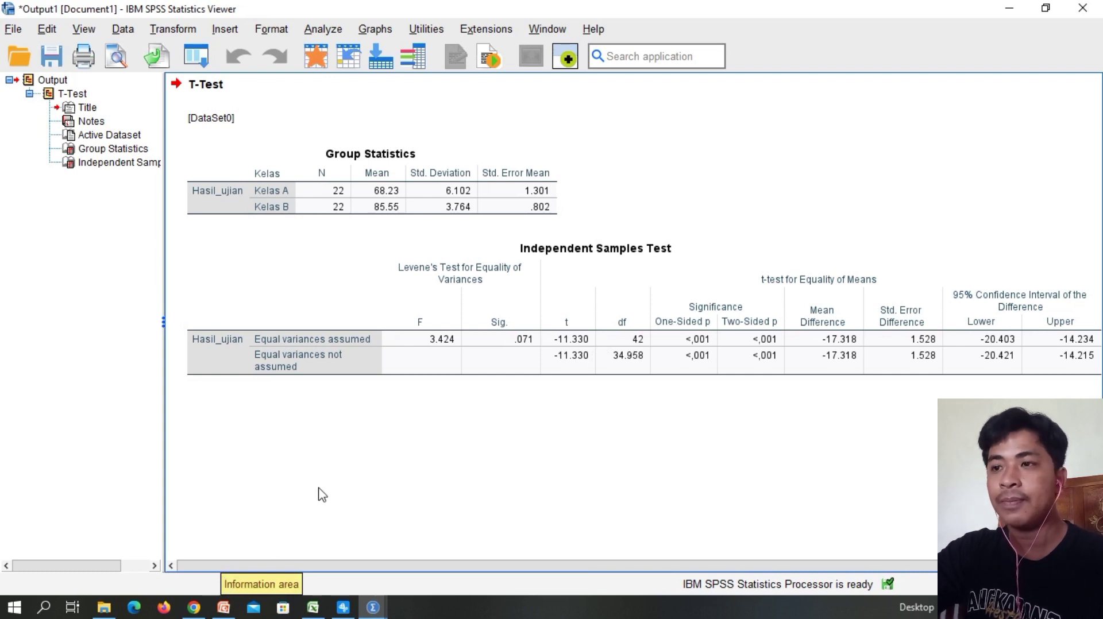
Switch to the PowerPoint presentation about the independent-samples t test
left_click(224, 607)
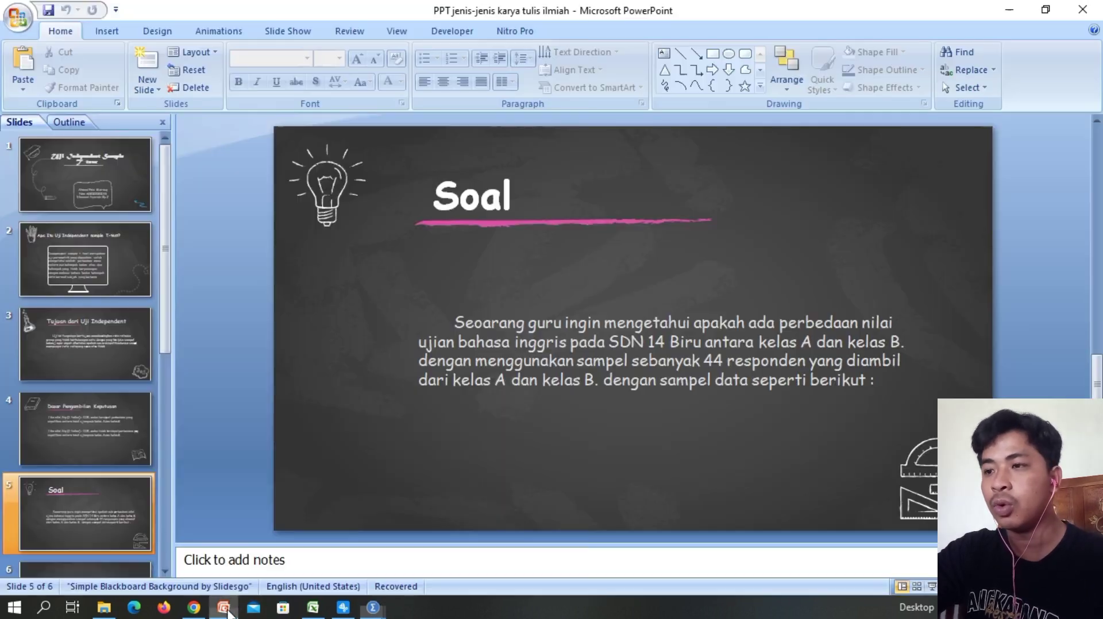